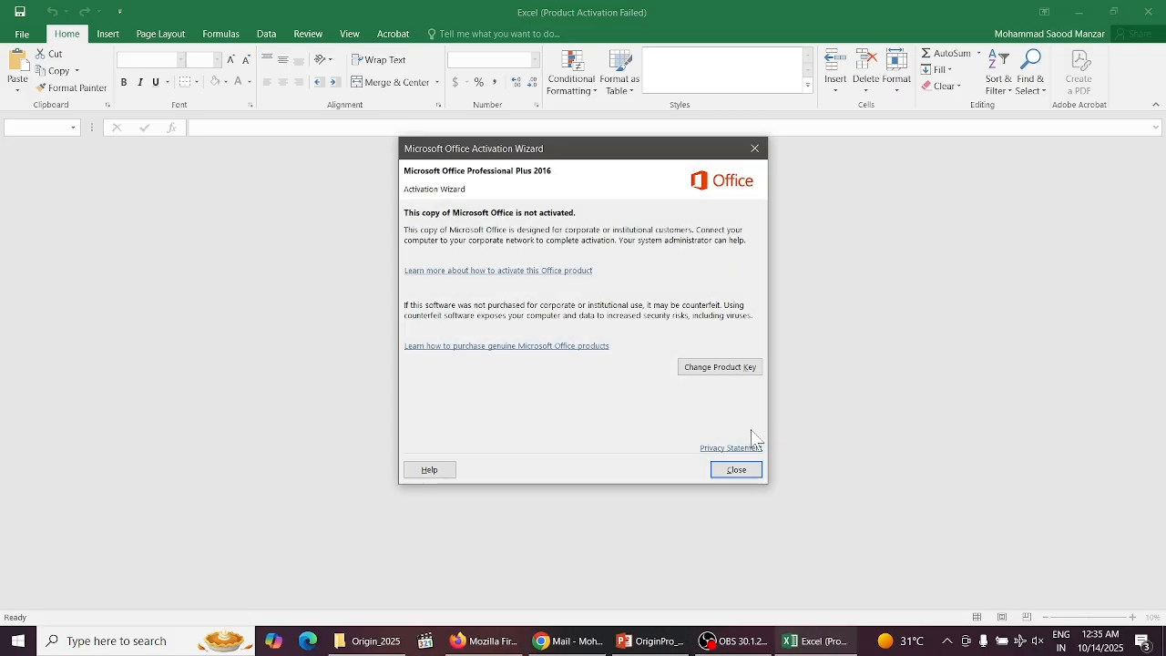
# Dismiss the activation notice and examine the soil fertility, rainfall, pesticide usage and crop yield columns in the workbook
pyautogui.click(742, 473)
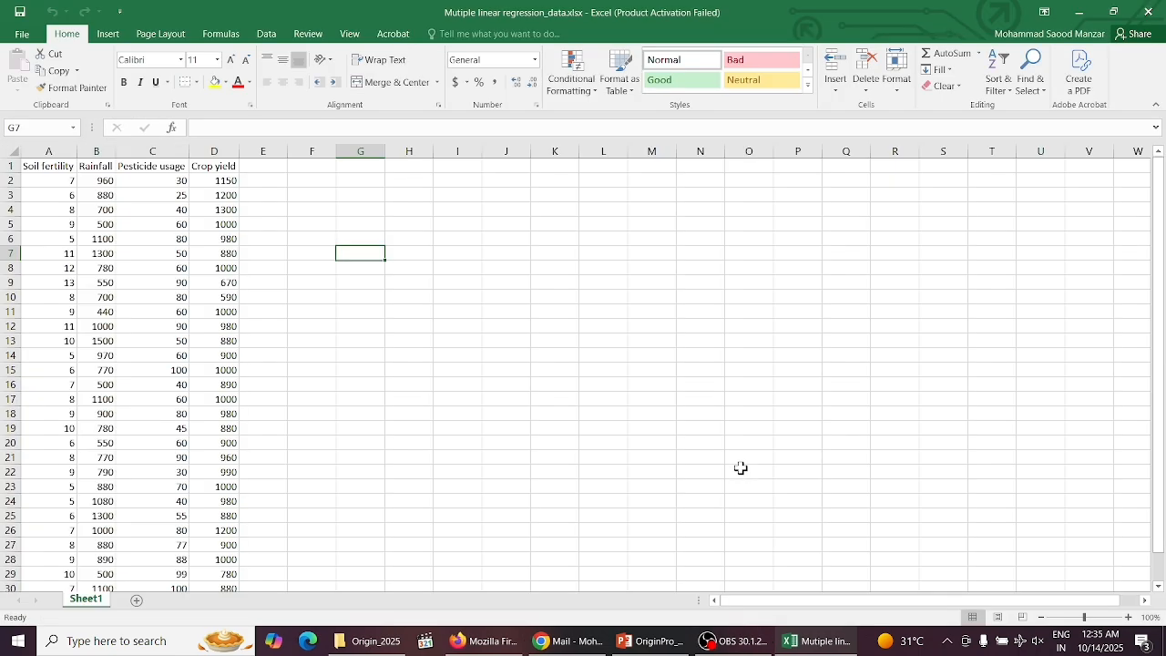
pyautogui.click(48, 149)
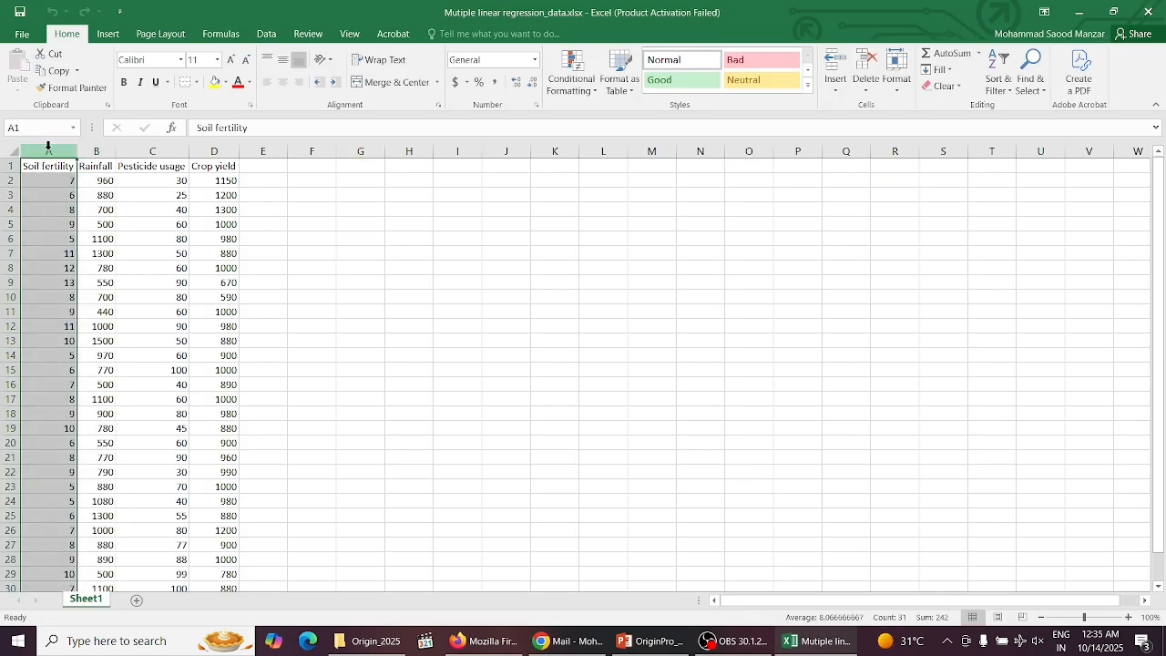
pyautogui.click(97, 149)
pyautogui.click(152, 150)
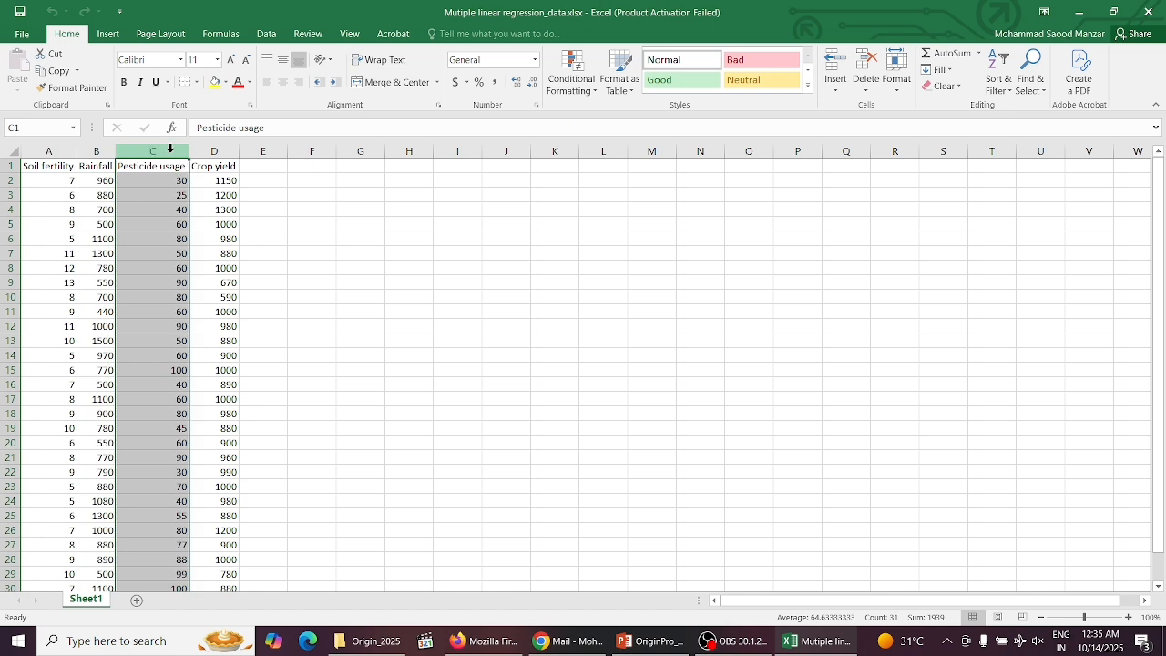
pyautogui.click(221, 150)
pyautogui.click(298, 212)
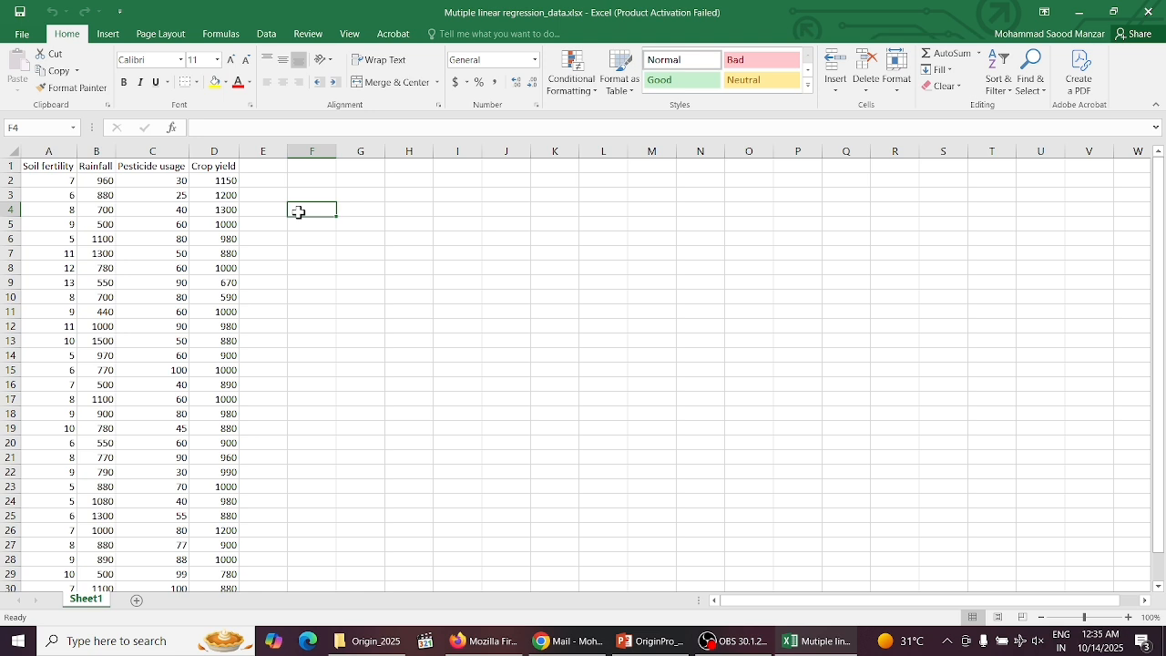
pyautogui.click(226, 150)
pyautogui.moveTo(37, 144); pyautogui.dragTo(141, 150)
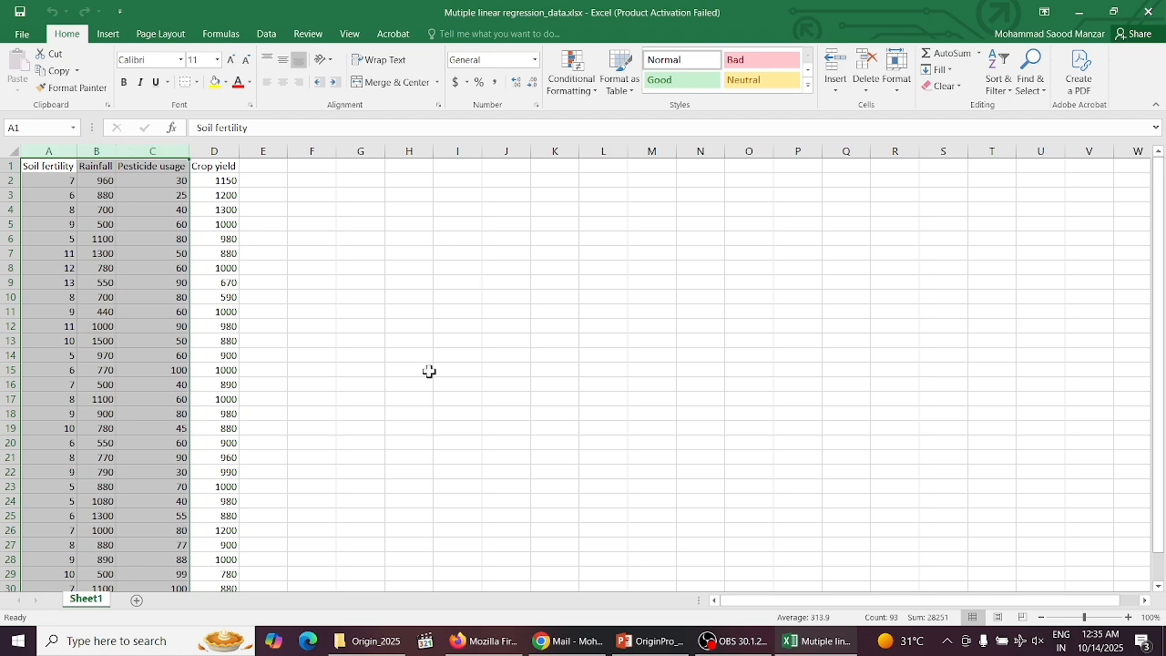
# Switch to the Origin_2025 folder and open the project Multiple linear regession origin.opju in OriginPro
pyautogui.click(369, 641)
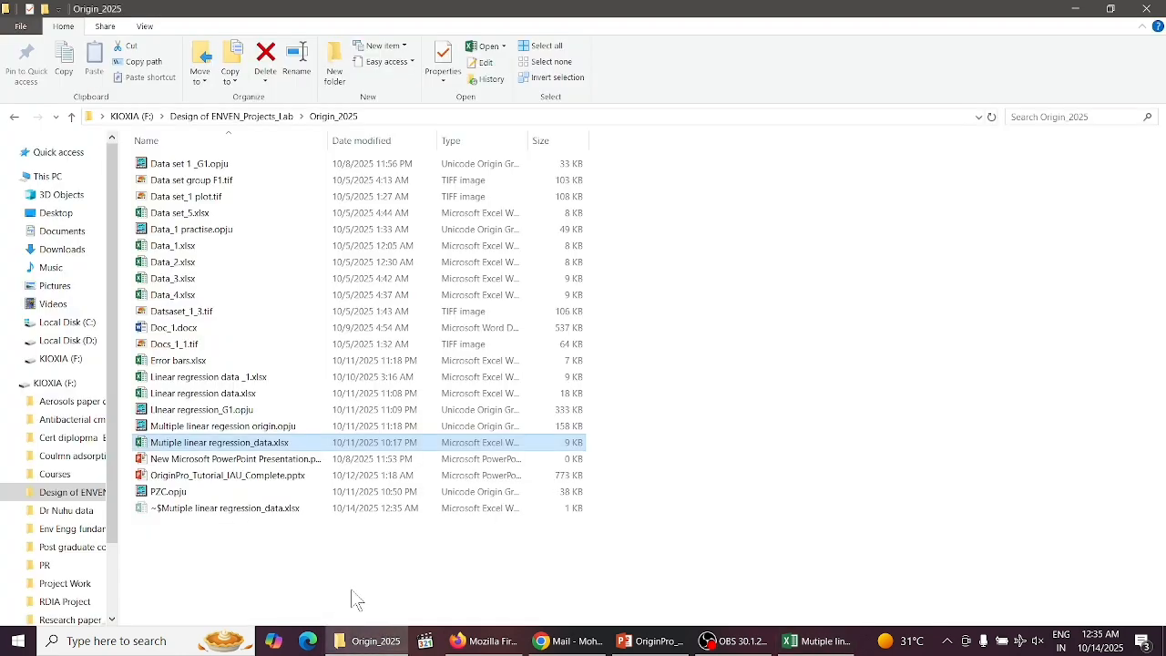
pyautogui.click(292, 430)
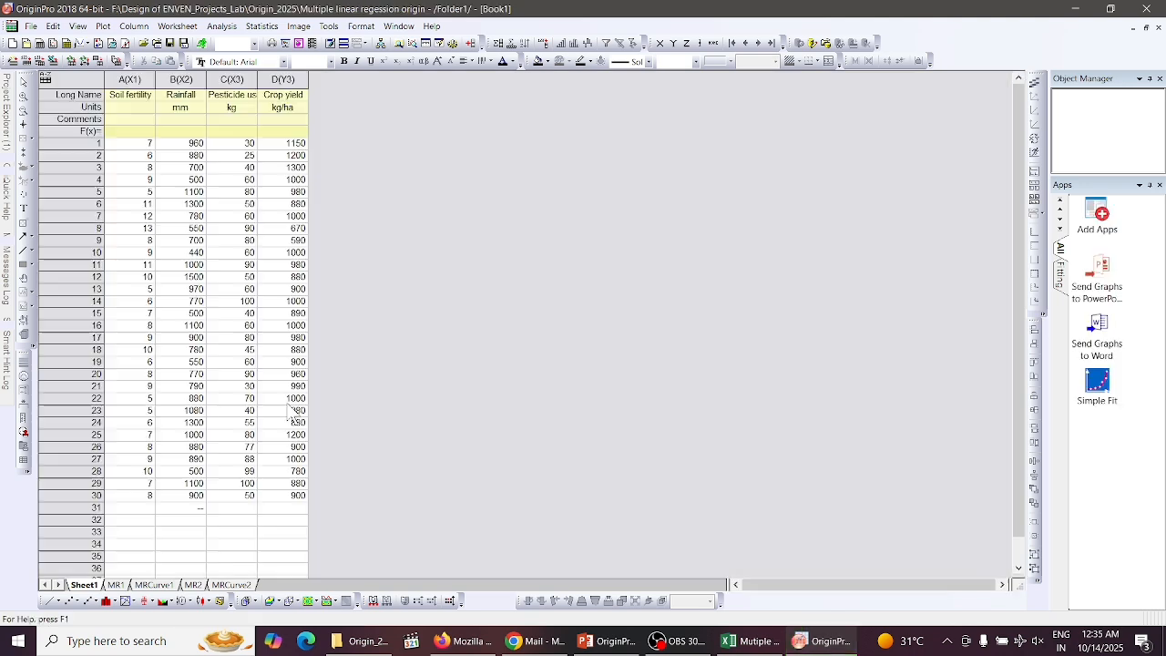
pyautogui.click(183, 314)
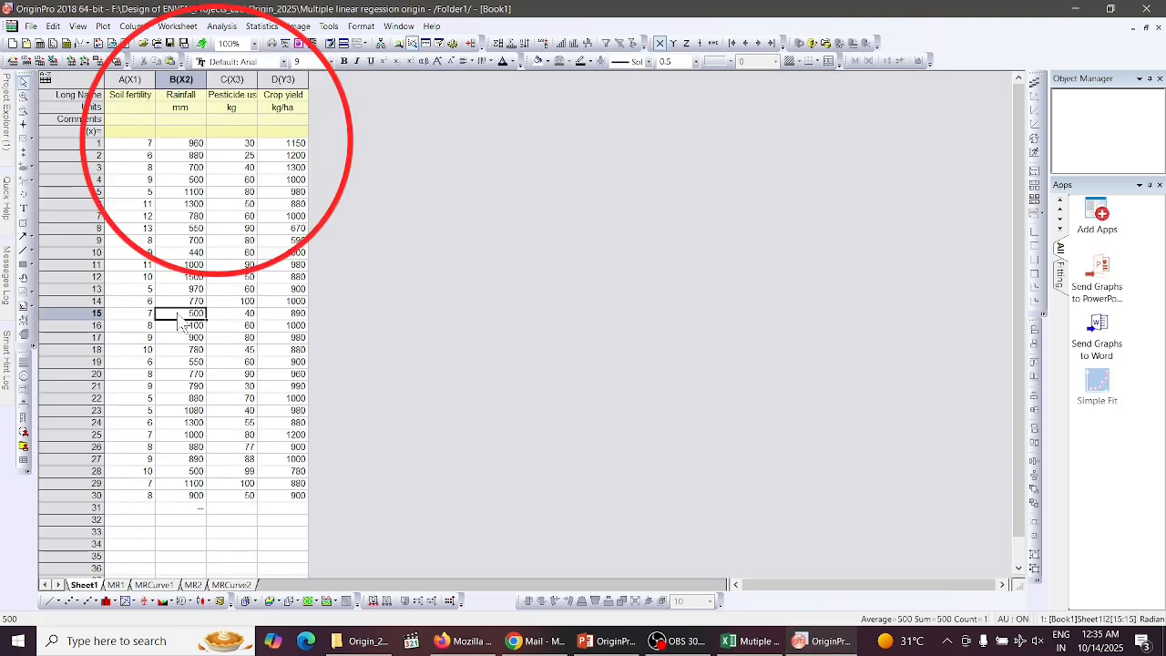
pyautogui.click(251, 290)
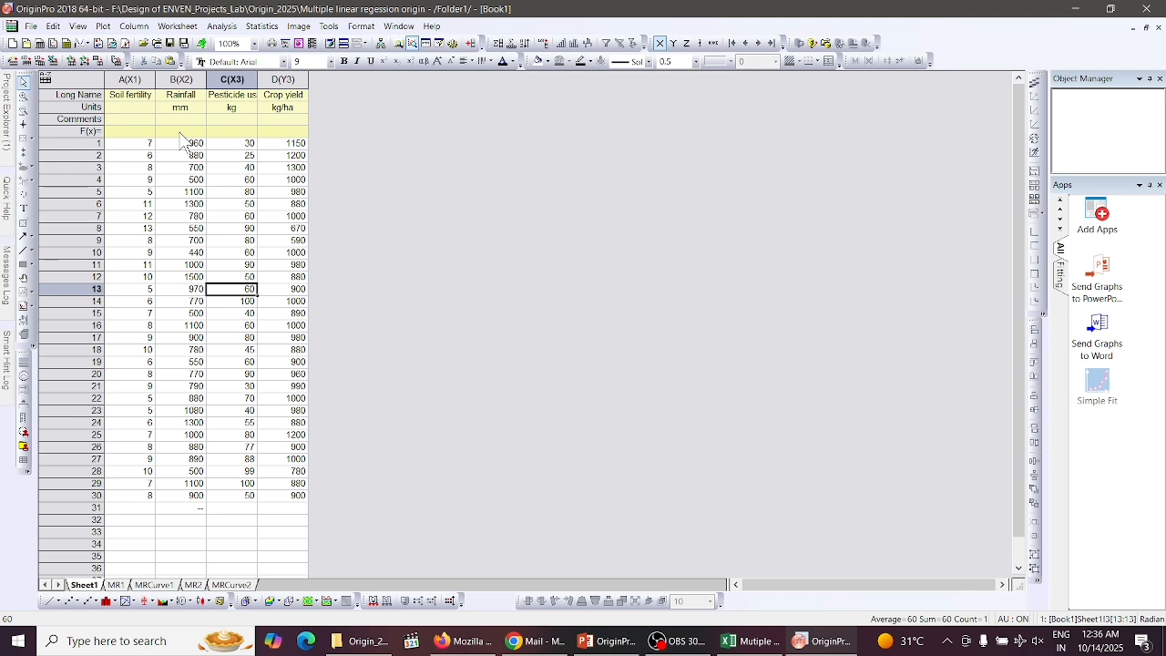
pyautogui.click(31, 25)
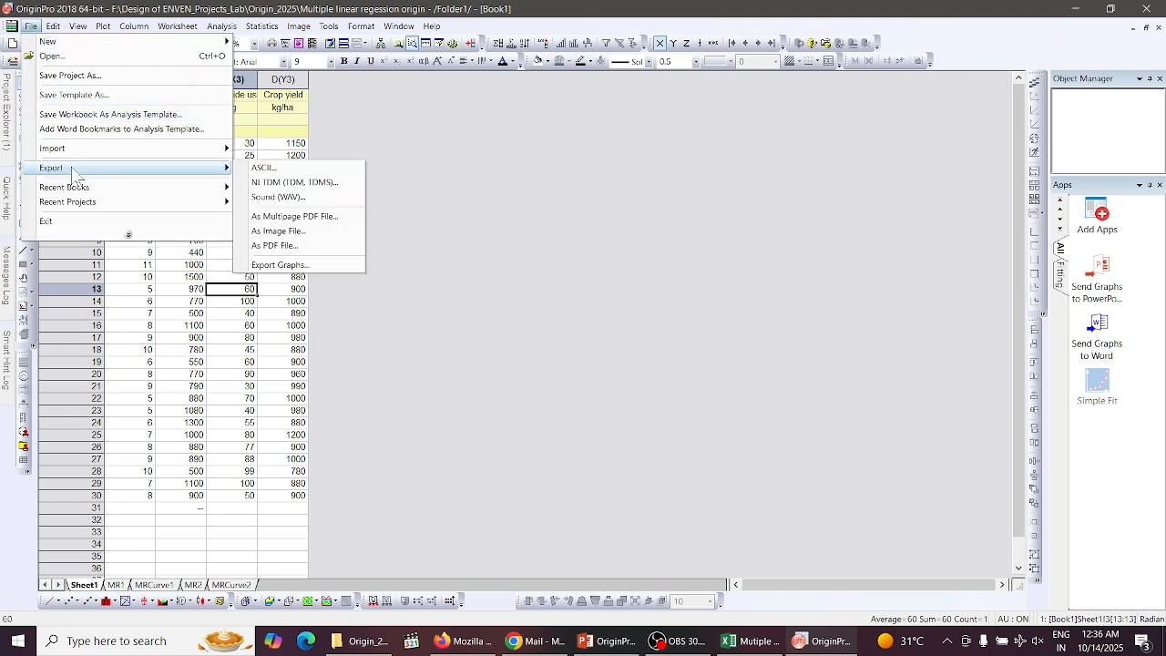
pyautogui.moveTo(200, 149)
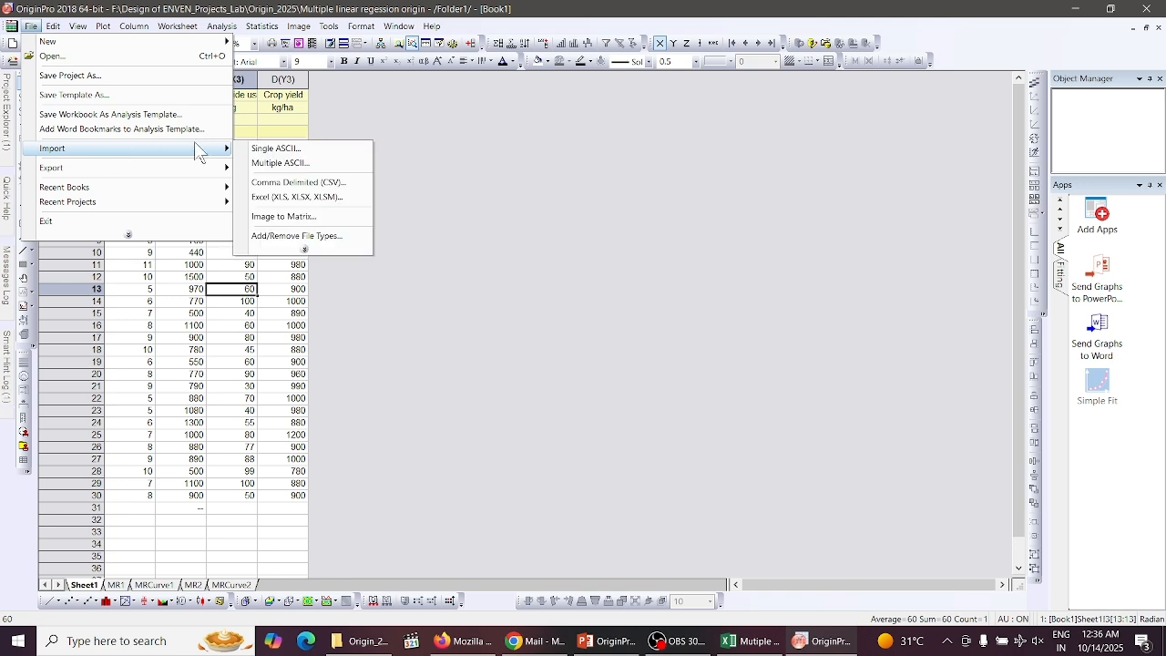
pyautogui.click(475, 191)
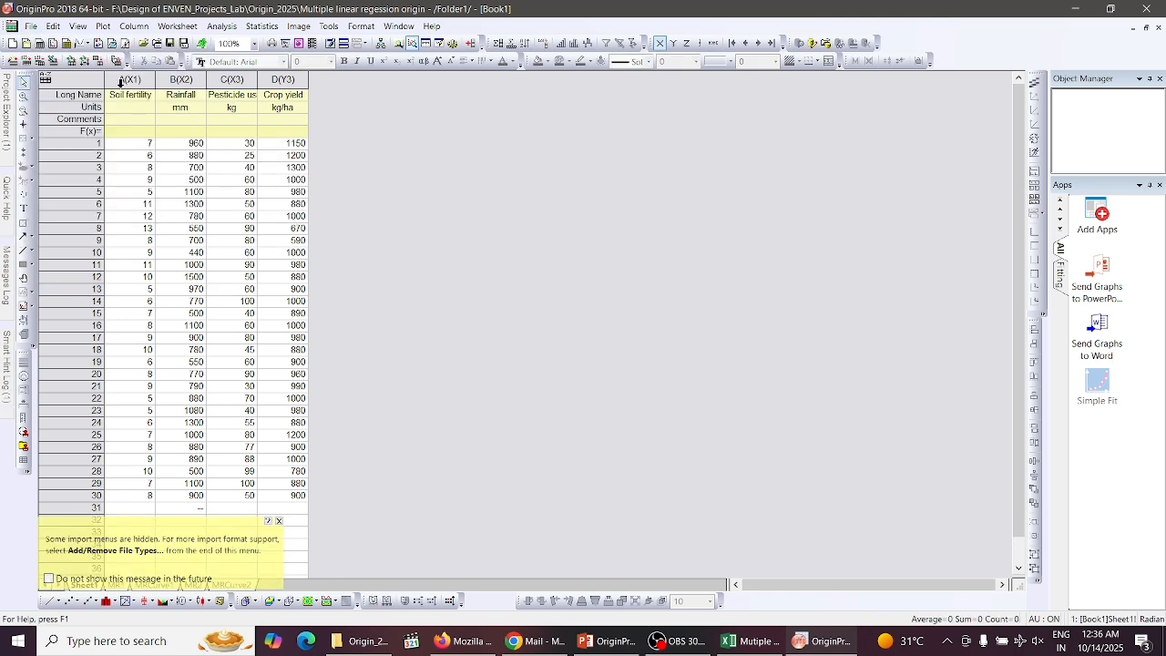
# Try to plot worksheet columns A to D as a scatter graph, and clear the column selection
pyautogui.moveTo(120, 83); pyautogui.dragTo(262, 82)
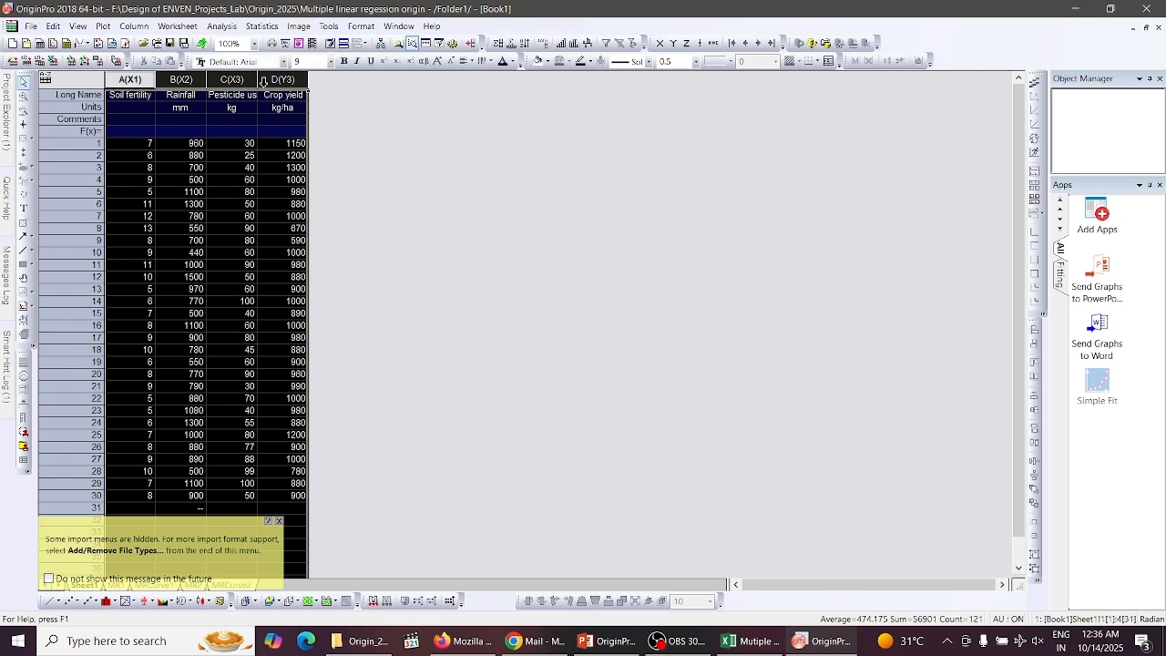
pyautogui.click(105, 27)
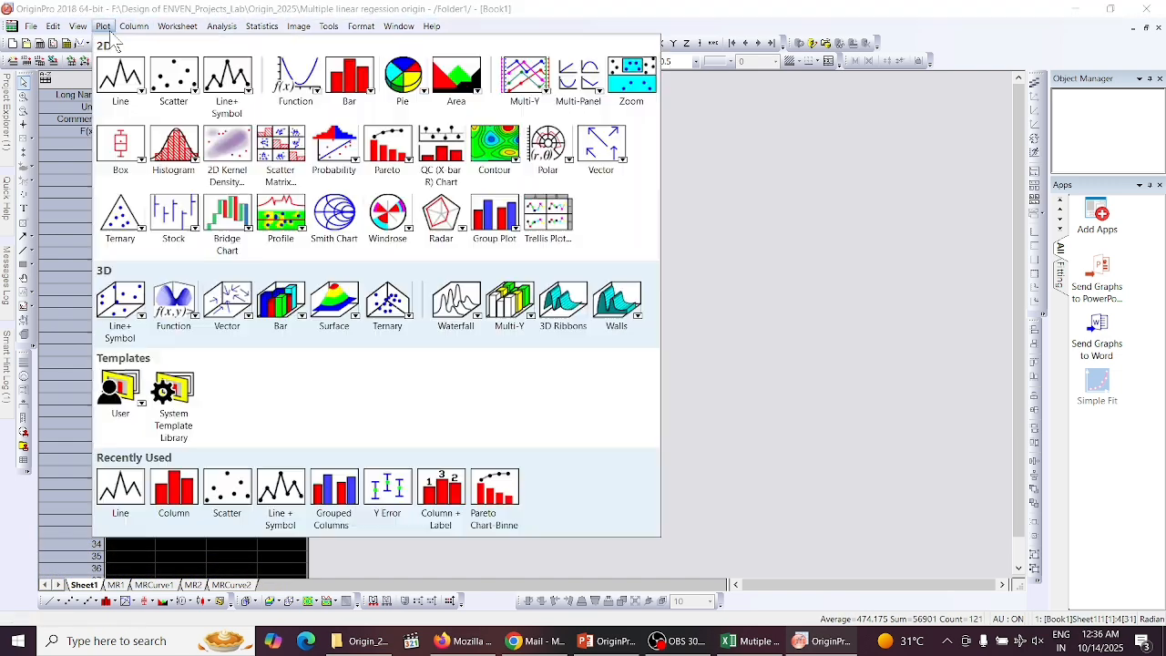
pyautogui.moveTo(171, 78)
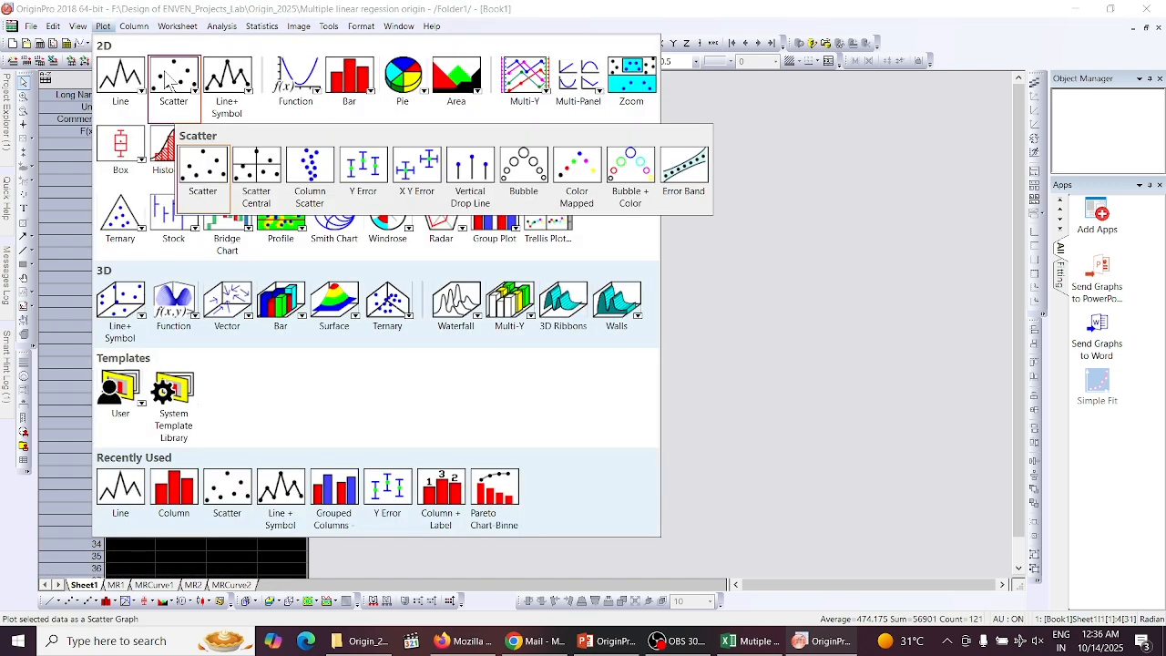
pyautogui.click(202, 167)
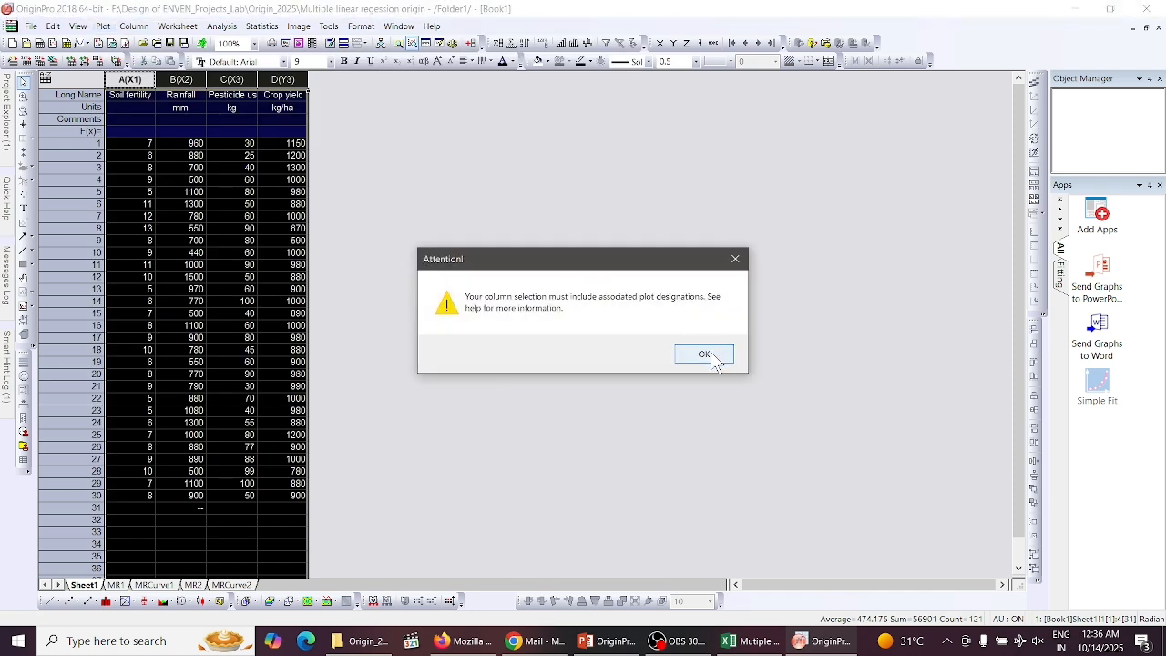
pyautogui.click(706, 356)
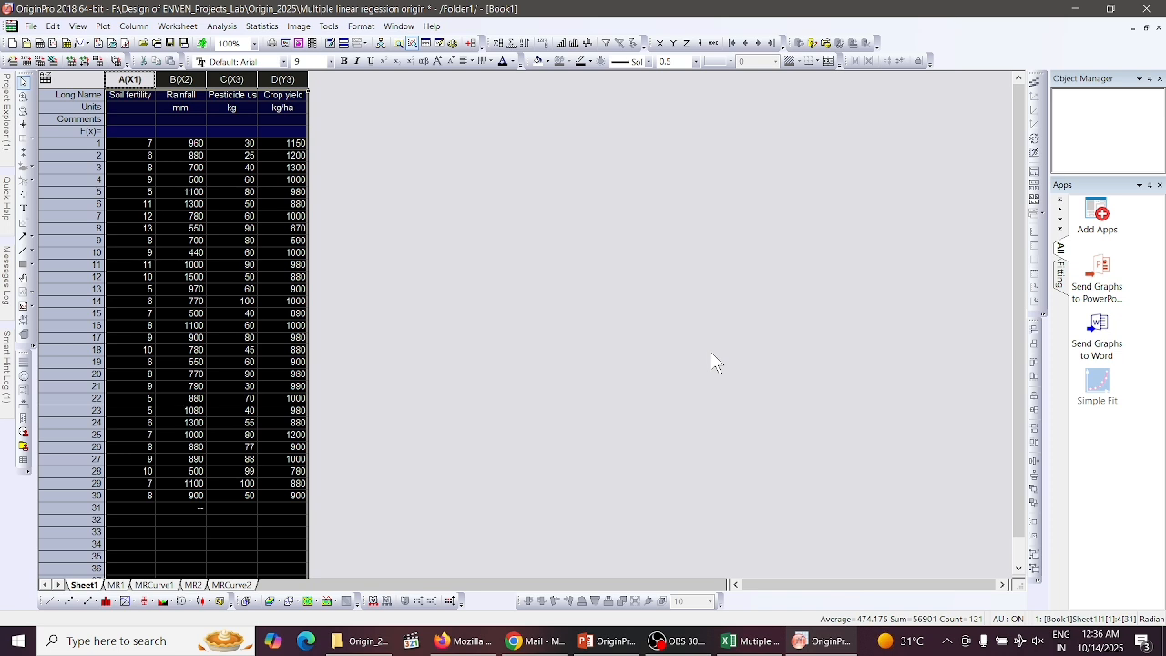
pyautogui.click(490, 261)
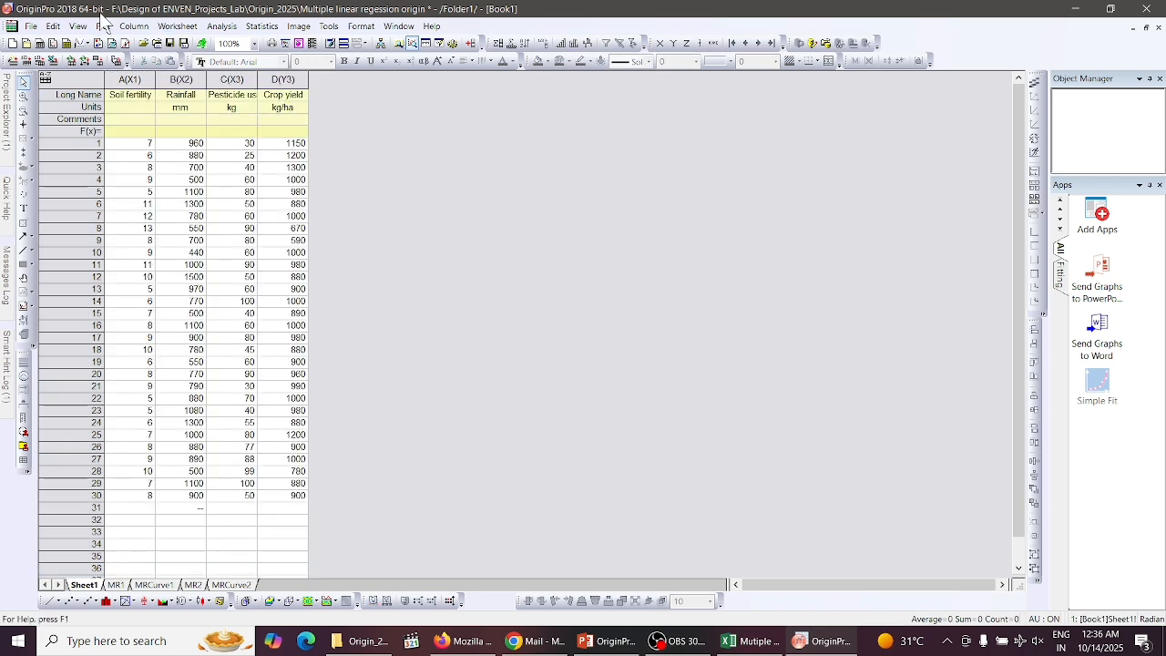
# Reselect the soil fertility, rainfall, pesticide usage and crop yield columns and retry the scatter graph
pyautogui.moveTo(129, 79); pyautogui.dragTo(265, 79)
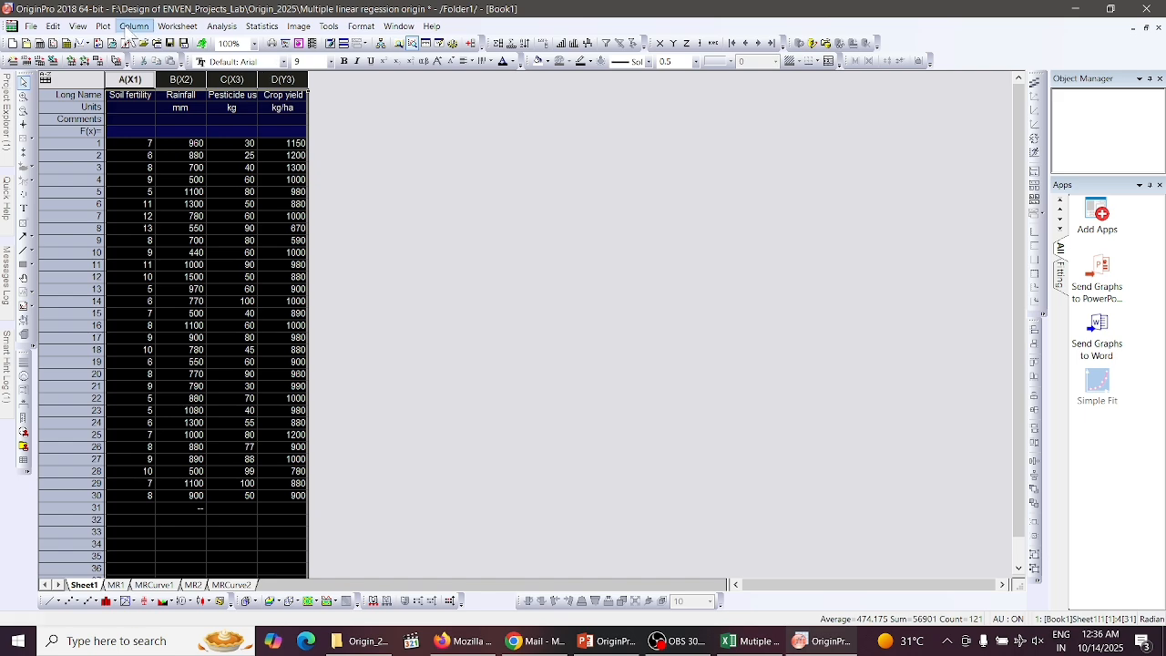
pyautogui.click(105, 27)
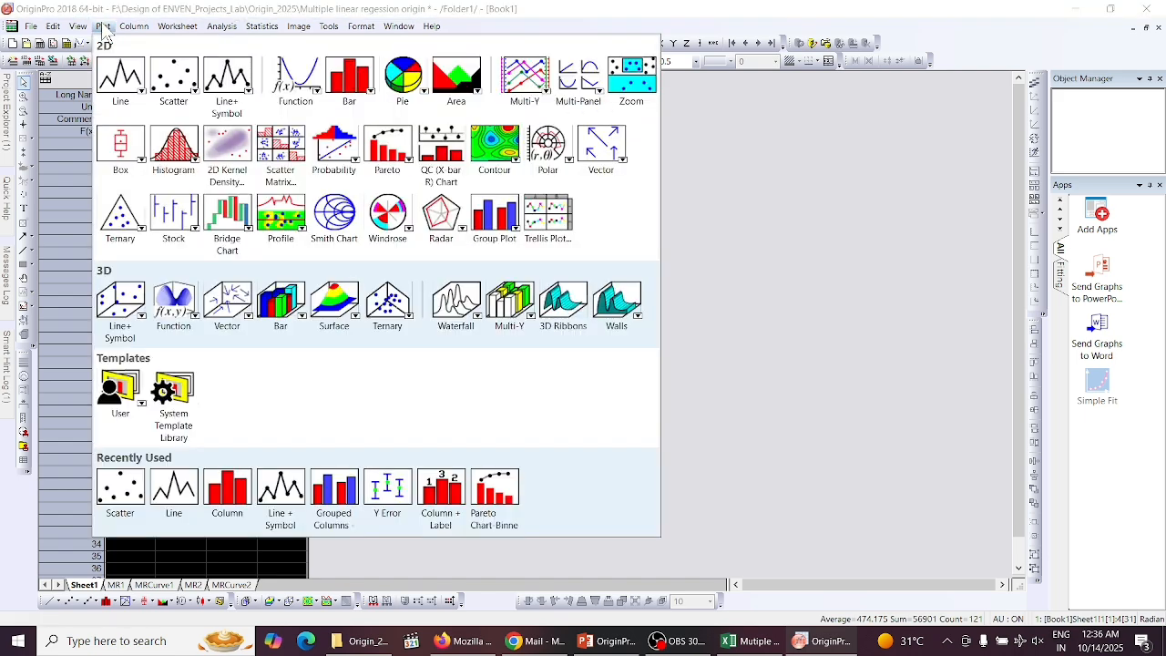
pyautogui.moveTo(132, 26)
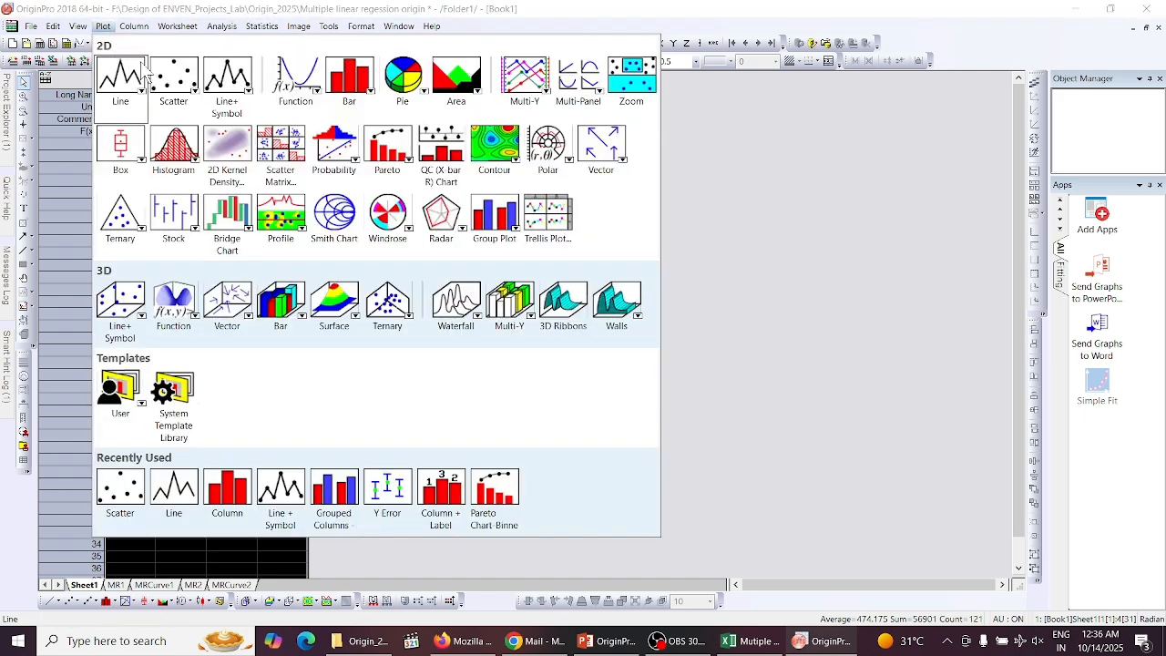
pyautogui.moveTo(182, 87)
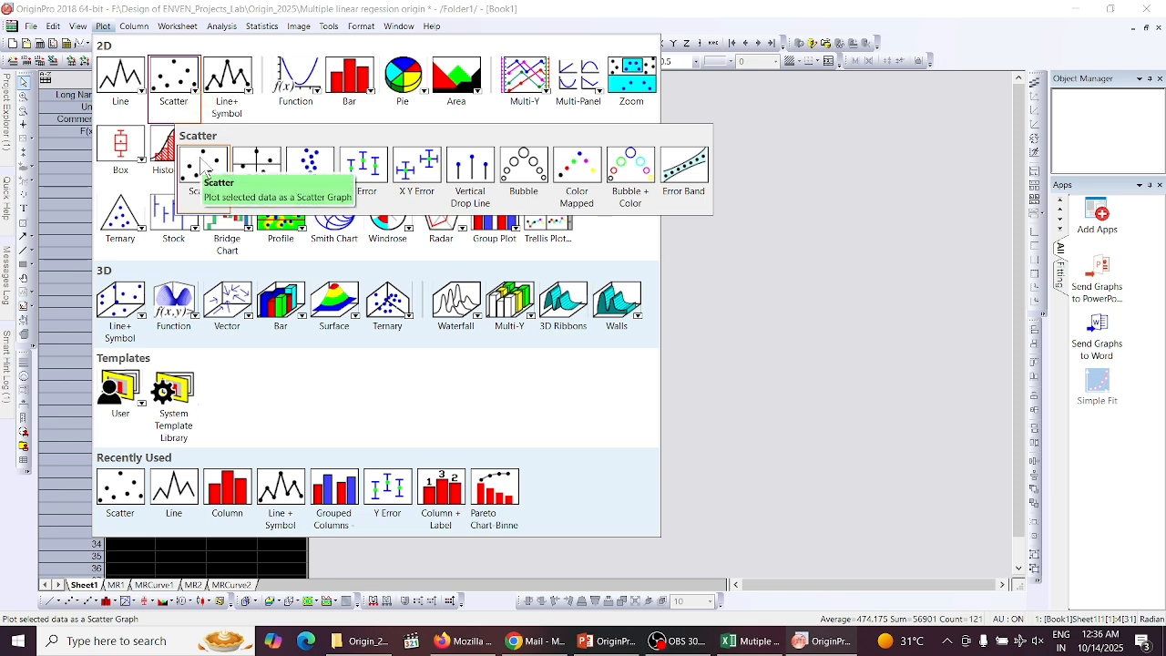
pyautogui.click(201, 167)
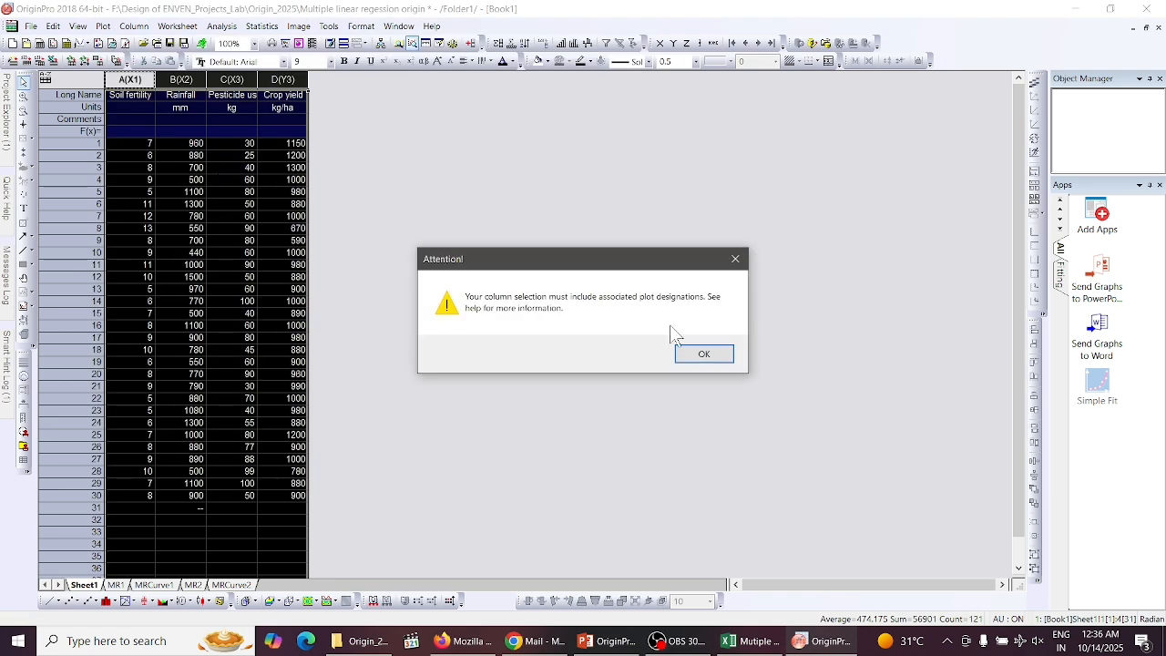
pyautogui.click(705, 355)
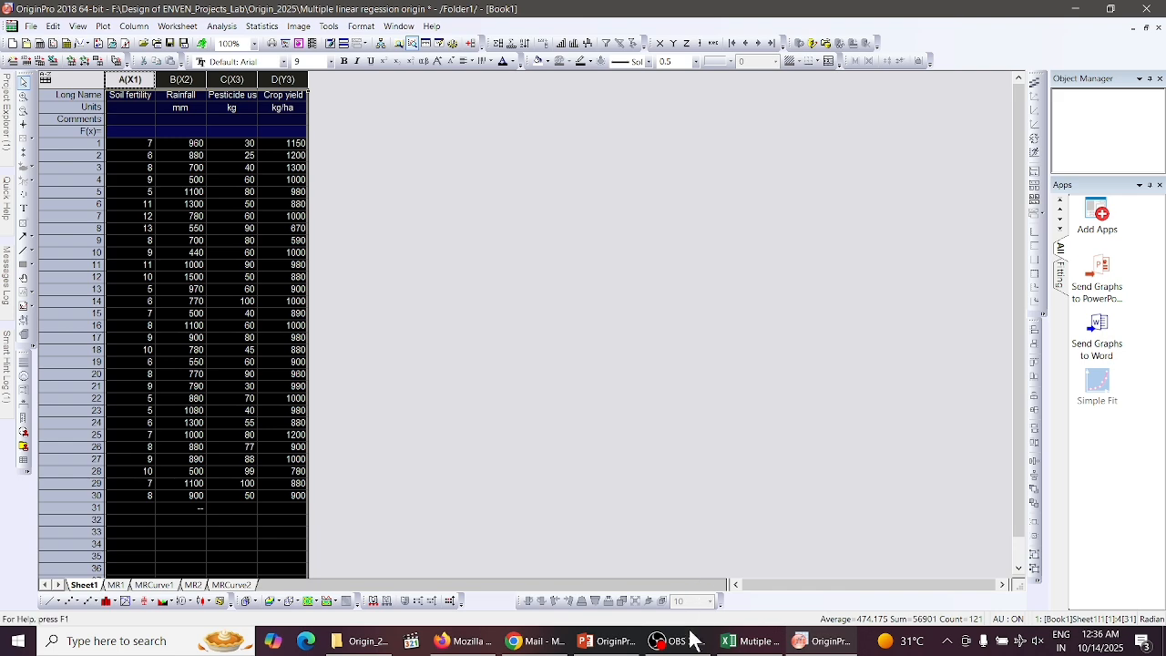
pyautogui.click(689, 640)
pyautogui.click(1070, 481)
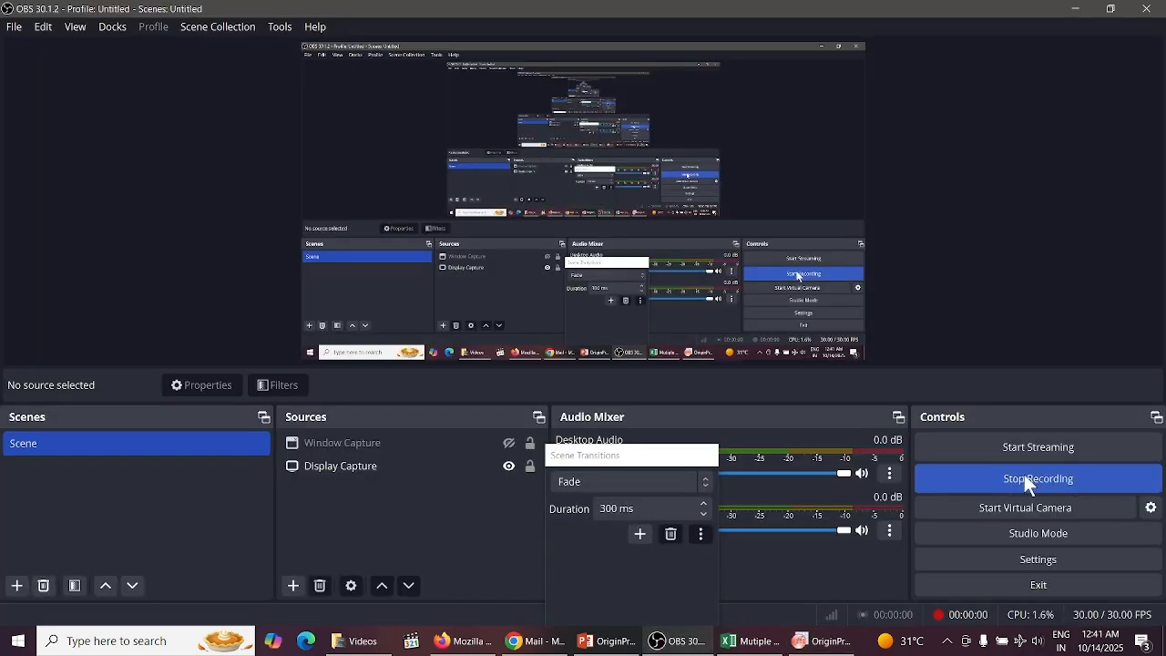
pyautogui.click(823, 643)
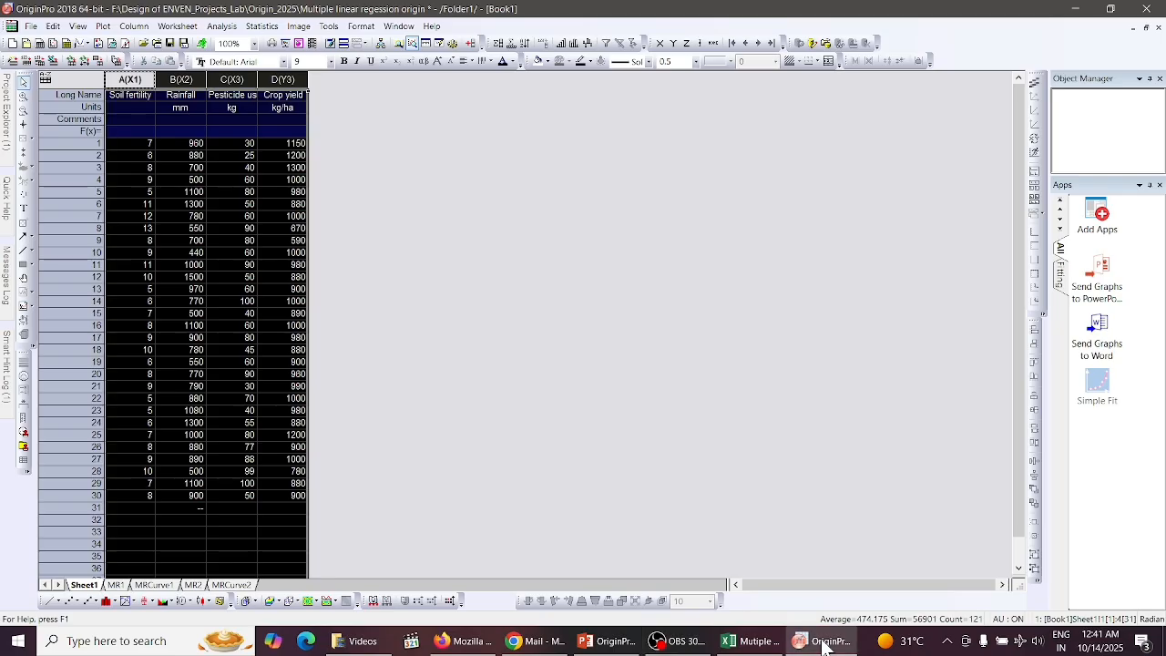
# Check the dependent and independent variable definitions on the PowerPoint slide and return to the OriginPro worksheet
pyautogui.click(598, 643)
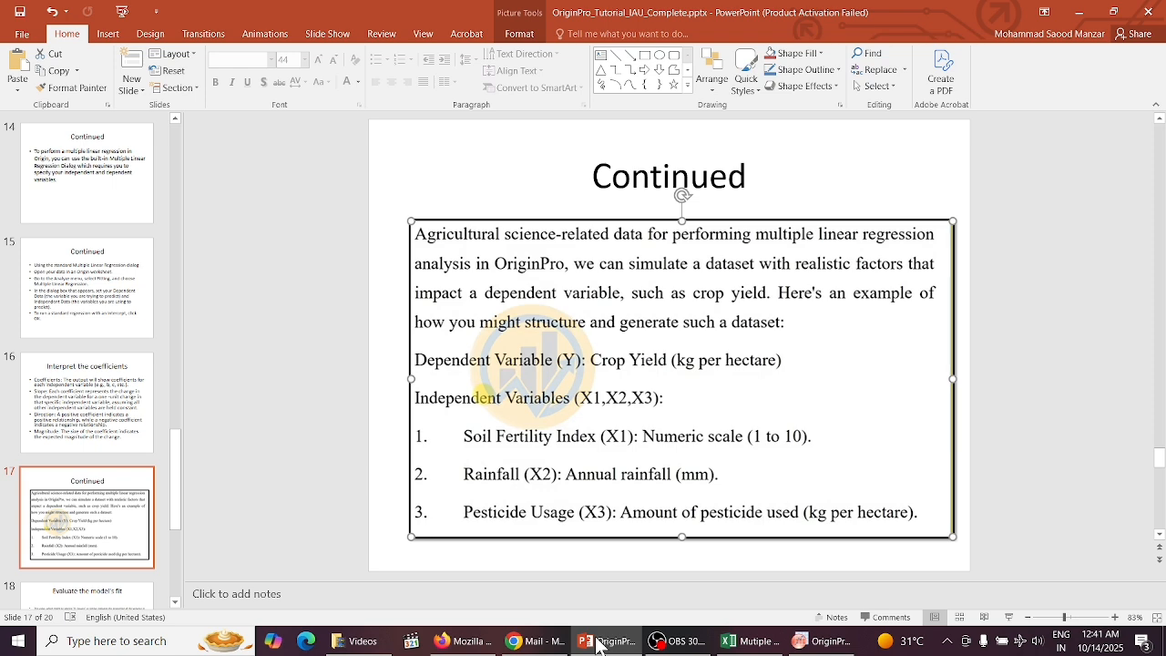
pyautogui.click(823, 640)
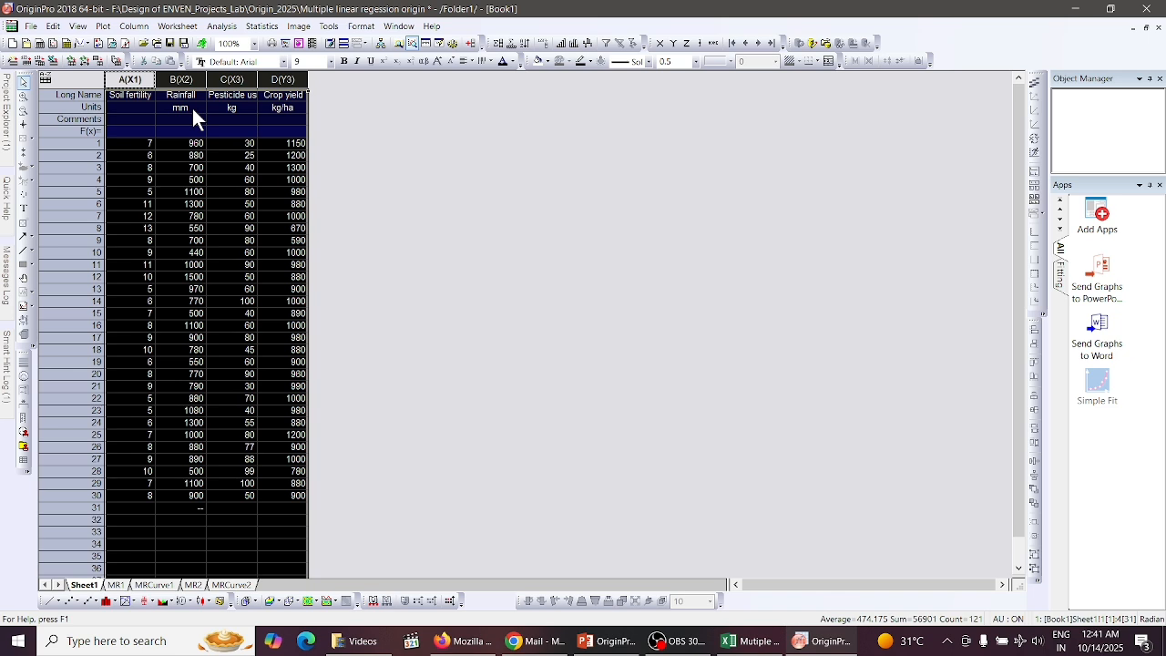
# Open the Multiple Linear Regression settings dialog for the selected columns A to D
pyautogui.click(222, 26)
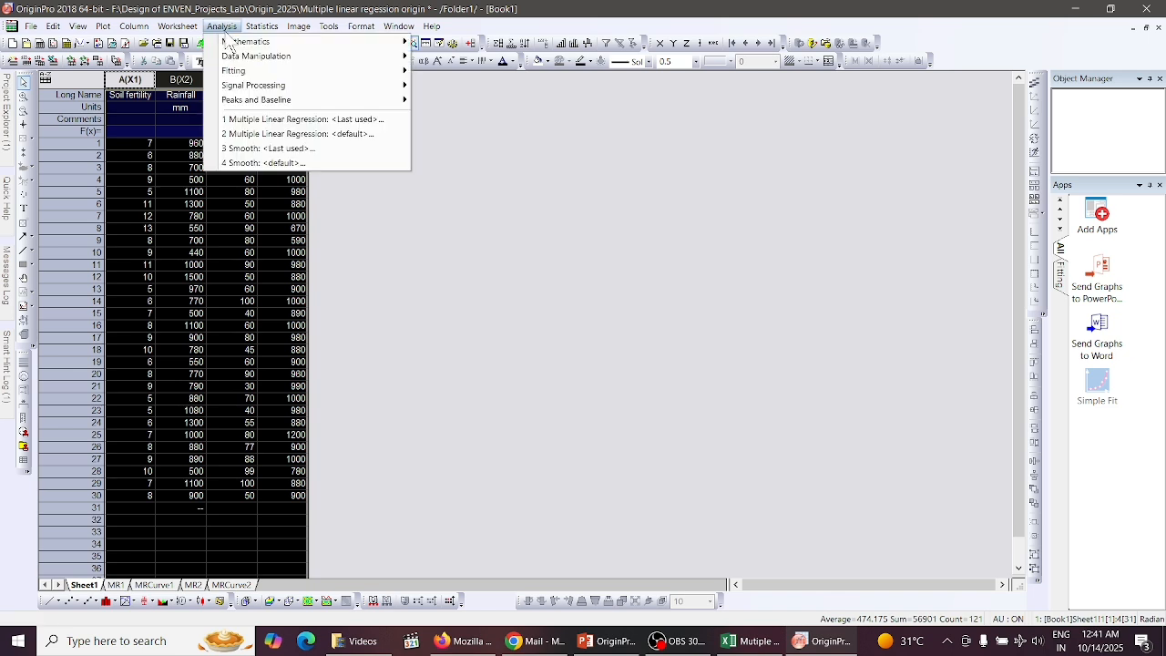
pyautogui.moveTo(235, 72)
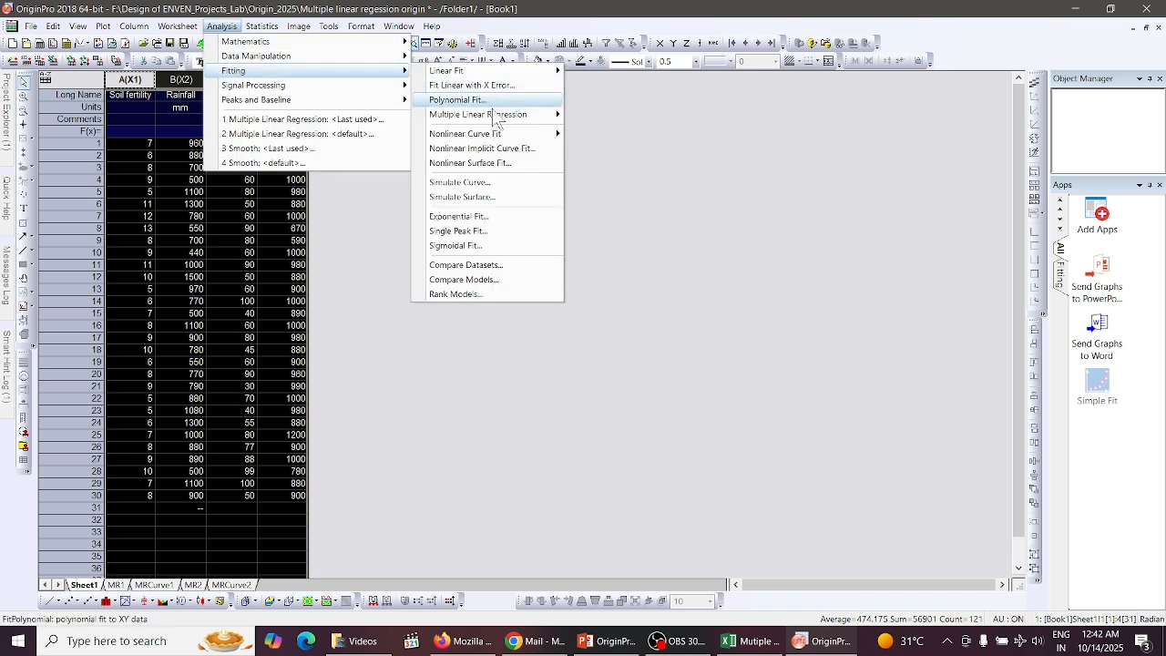
pyautogui.moveTo(496, 114)
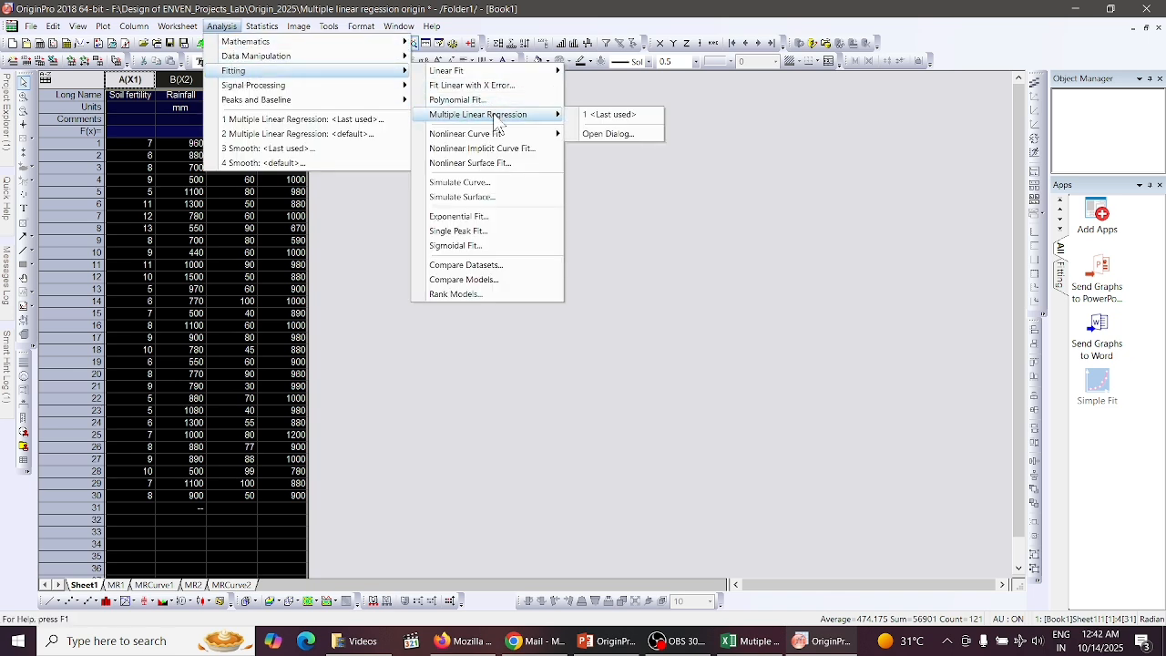
pyautogui.click(607, 135)
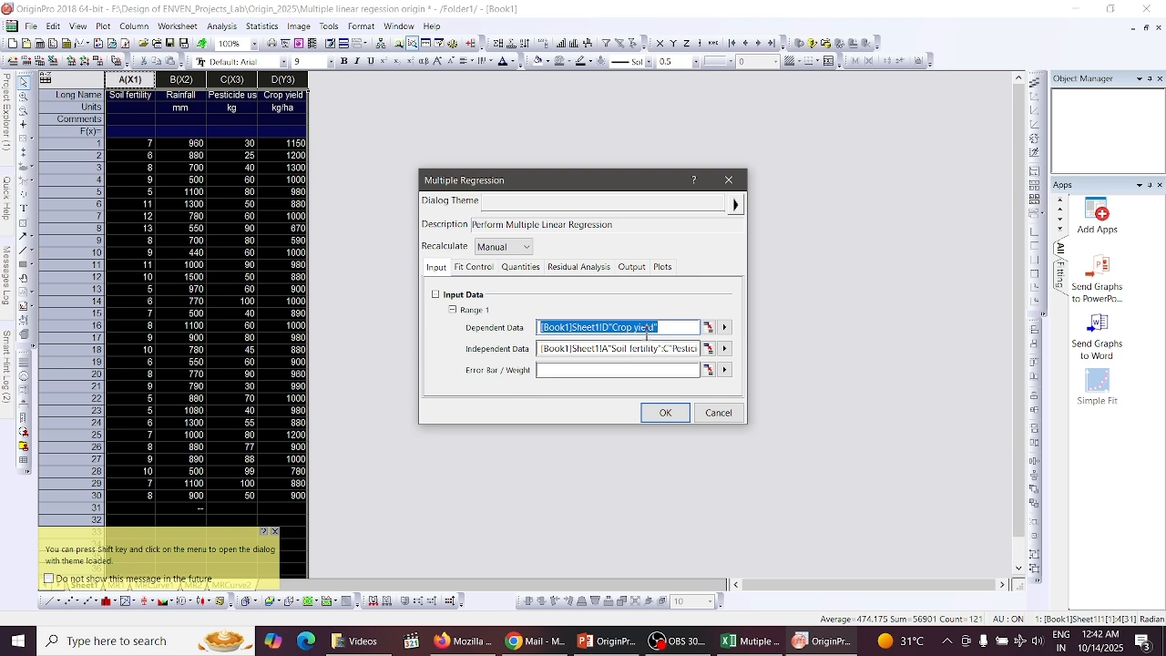
pyautogui.click(663, 327)
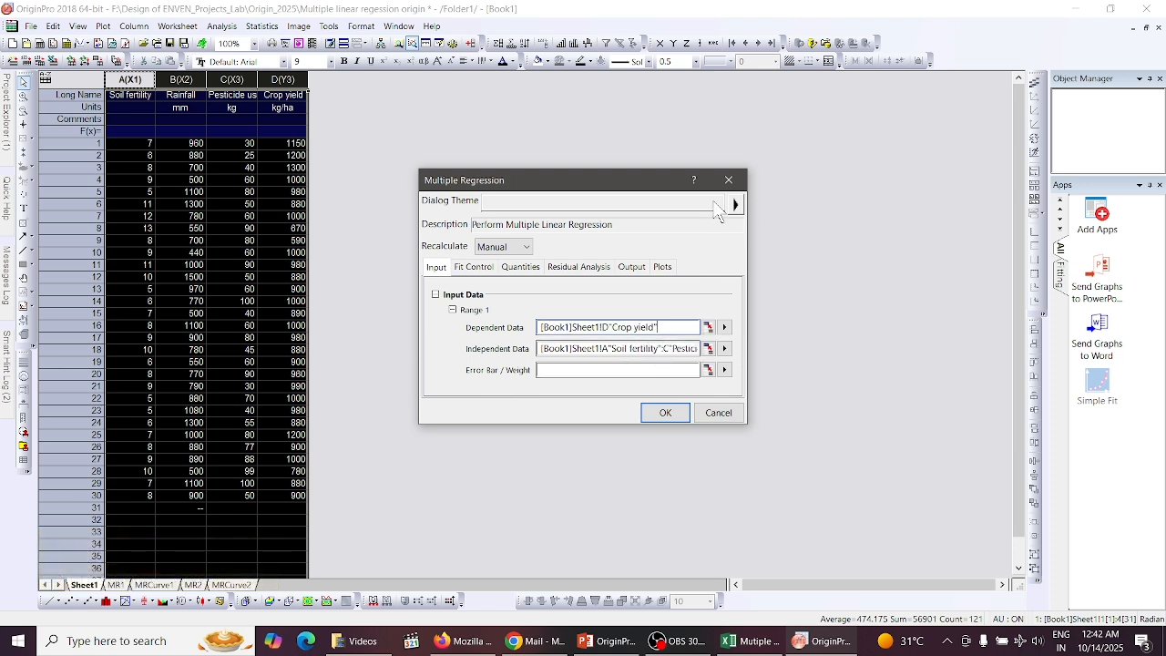
pyautogui.click(708, 327)
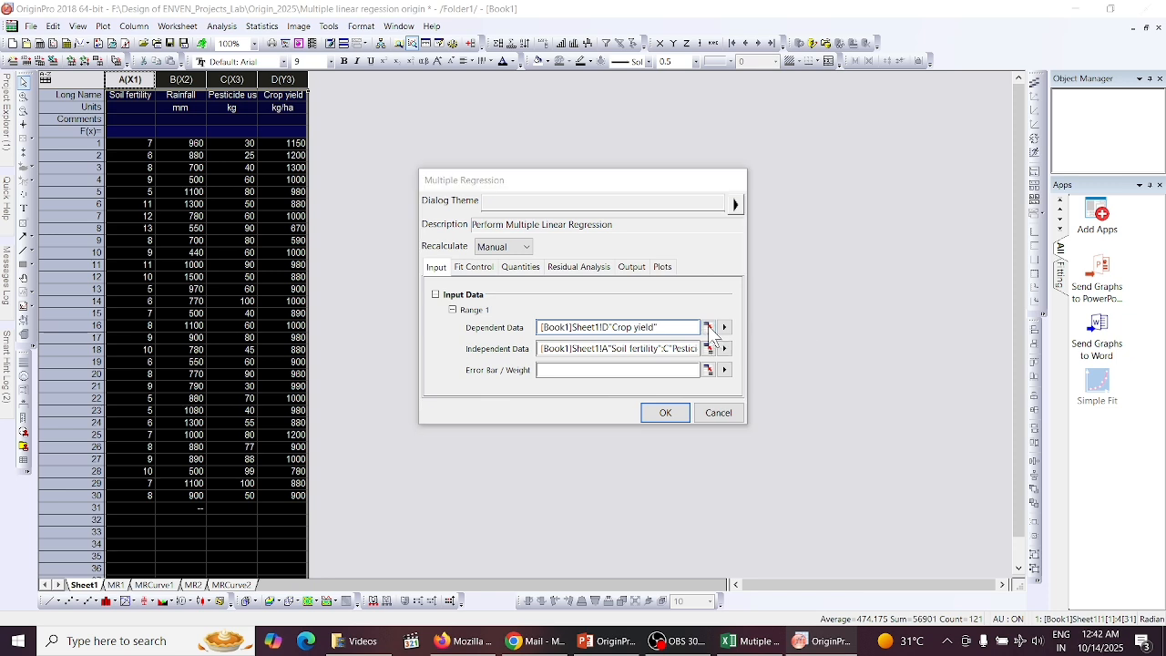
pyautogui.click(271, 80)
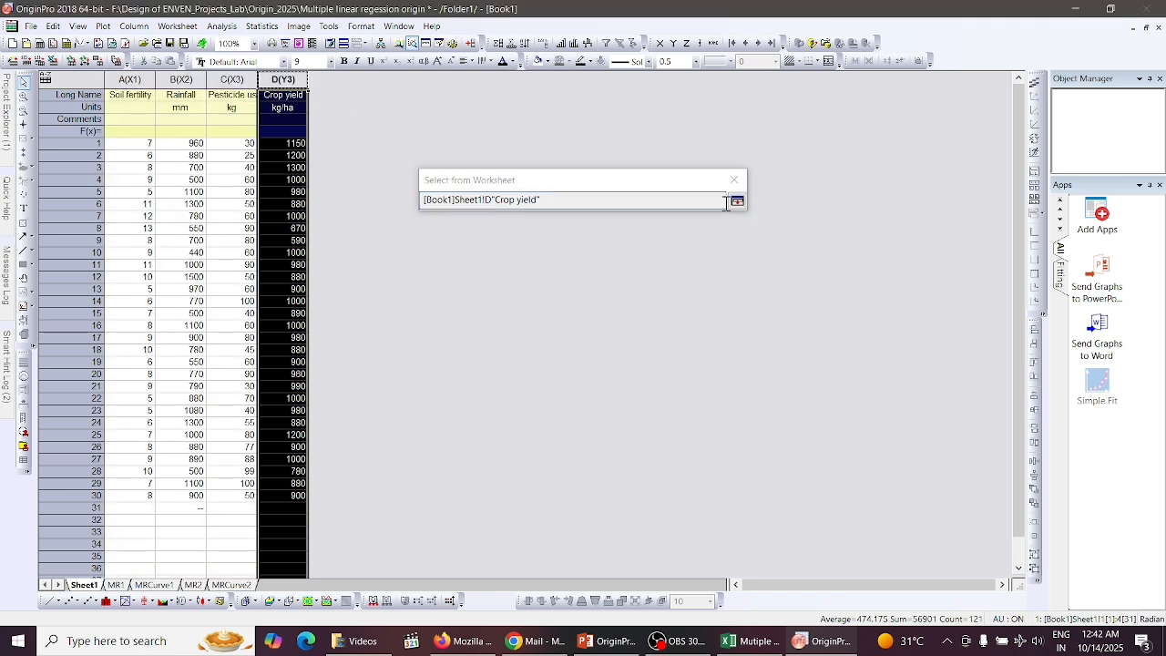
pyautogui.click(737, 202)
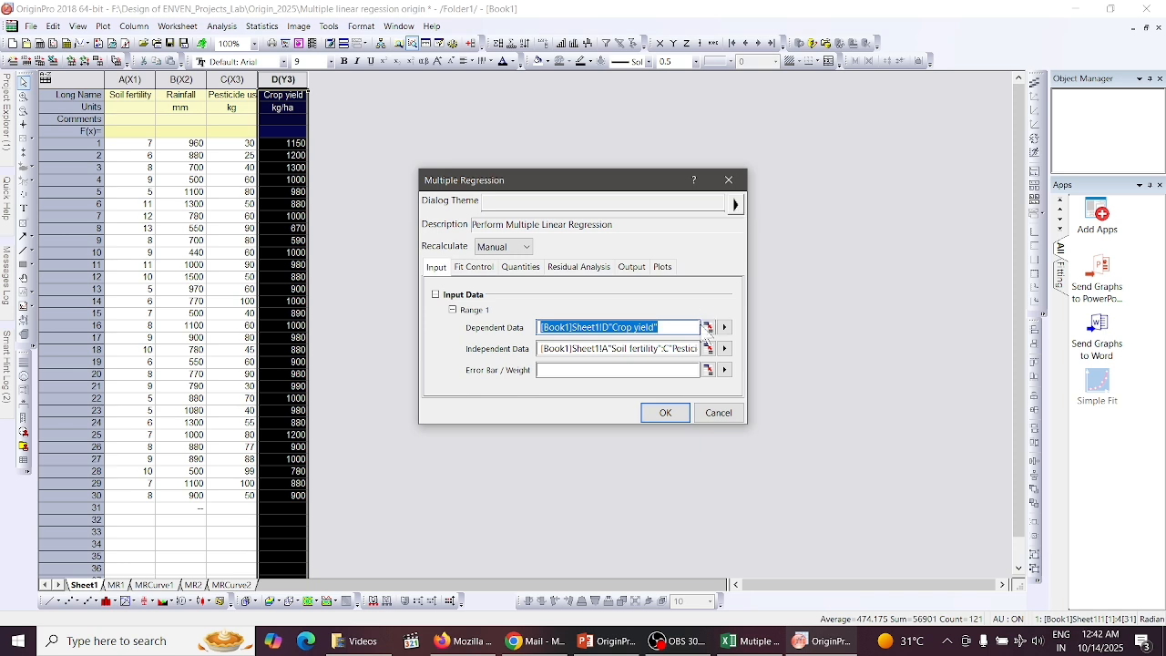
pyautogui.click(709, 348)
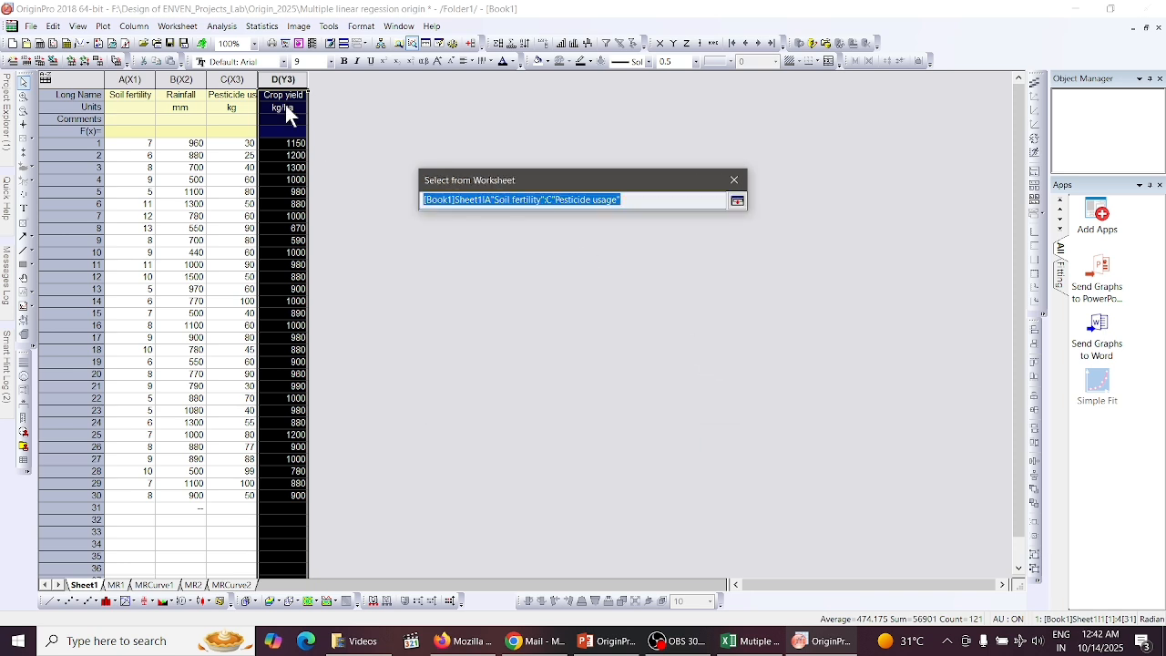
pyautogui.moveTo(122, 81); pyautogui.dragTo(219, 84)
pyautogui.click(737, 202)
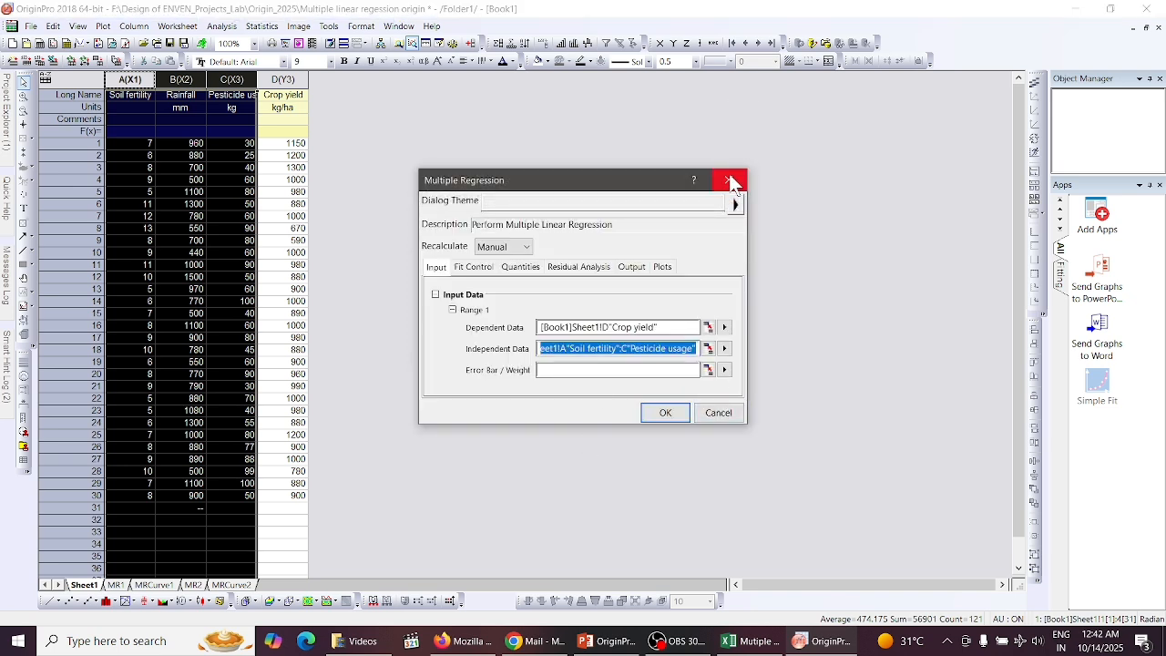
pyautogui.click(731, 181)
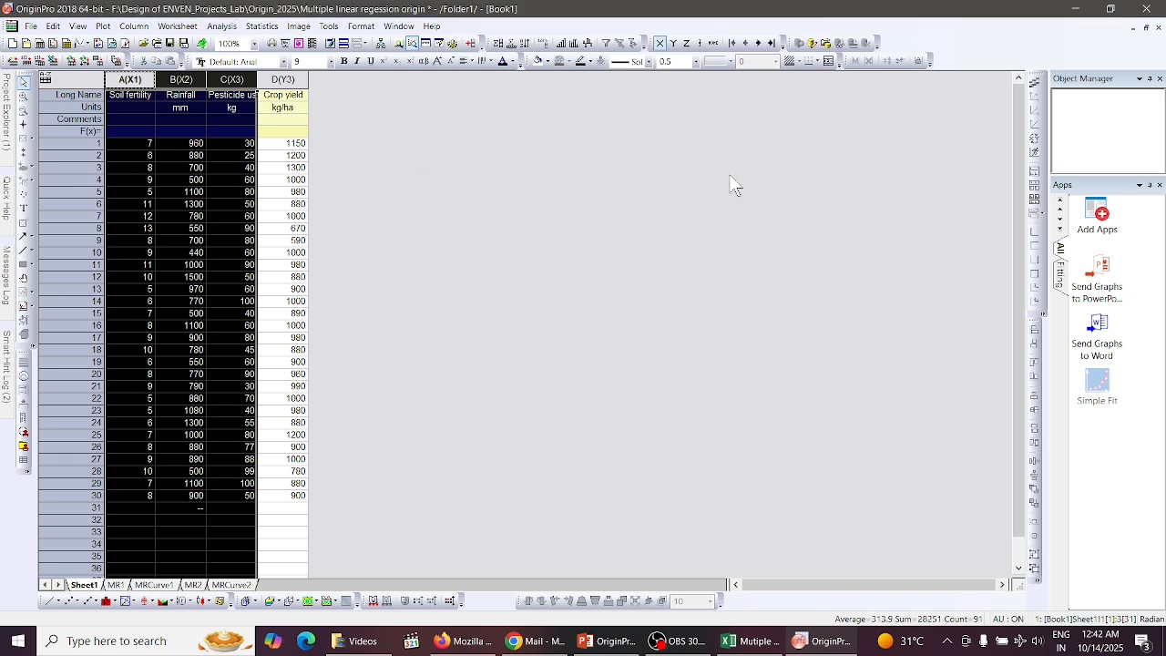
# Clear the worksheet column selection and reopen the Multiple Linear Regression settings dialog with empty inputs
pyautogui.click(222, 26)
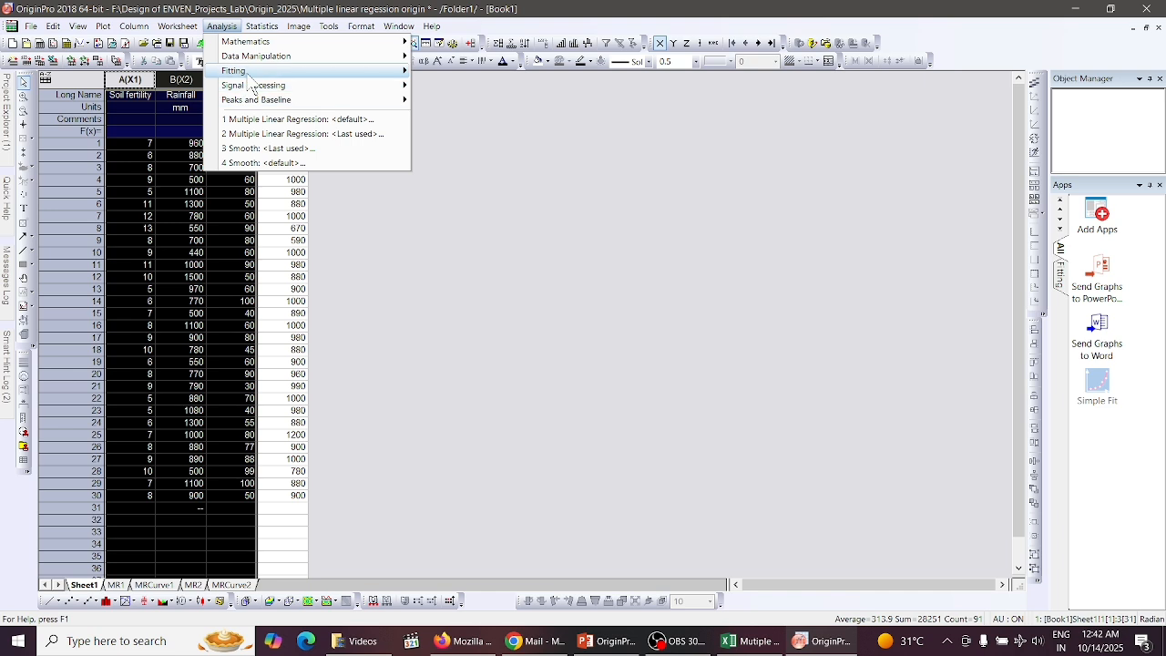
pyautogui.moveTo(273, 71)
pyautogui.click(726, 191)
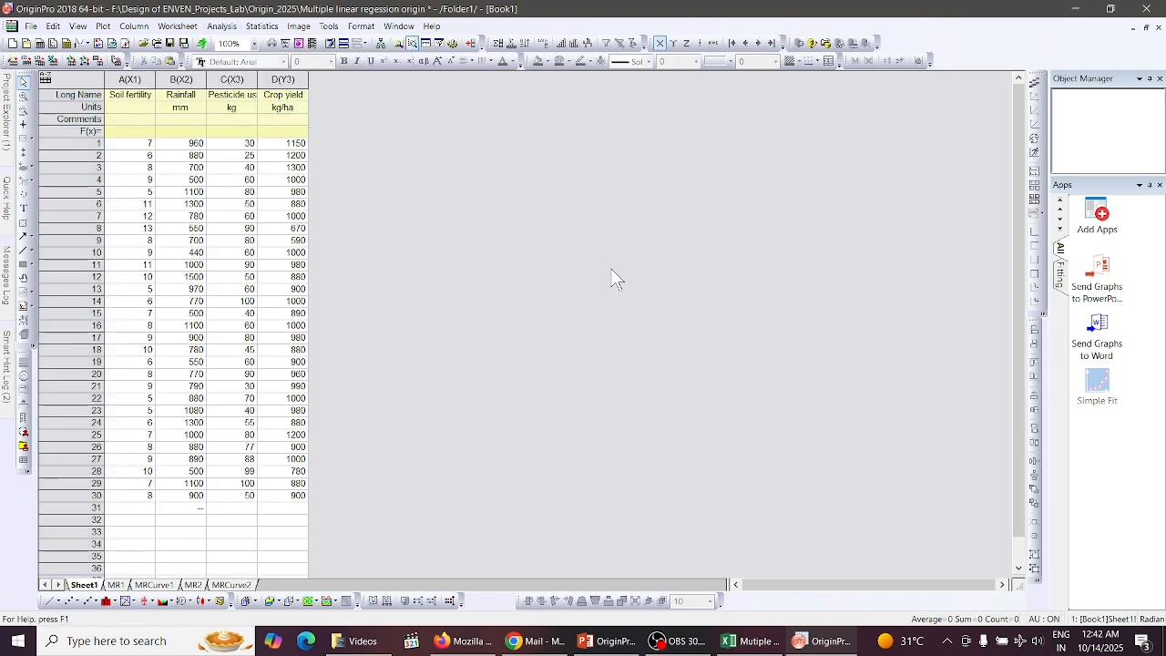
pyautogui.click(221, 26)
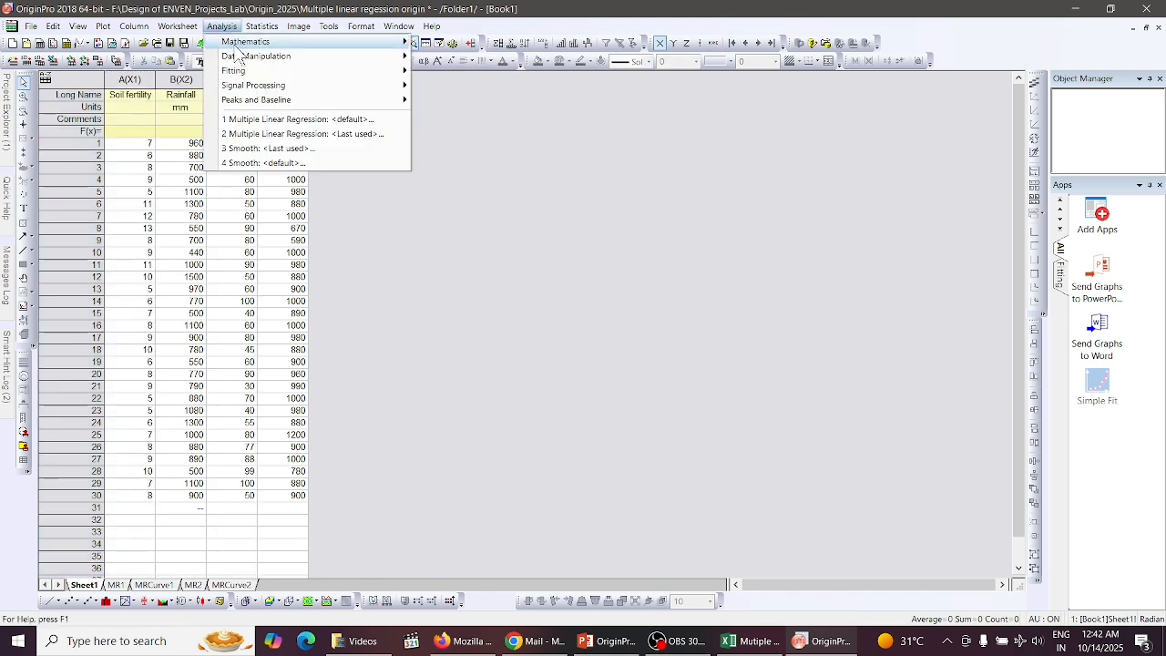
pyautogui.moveTo(244, 71)
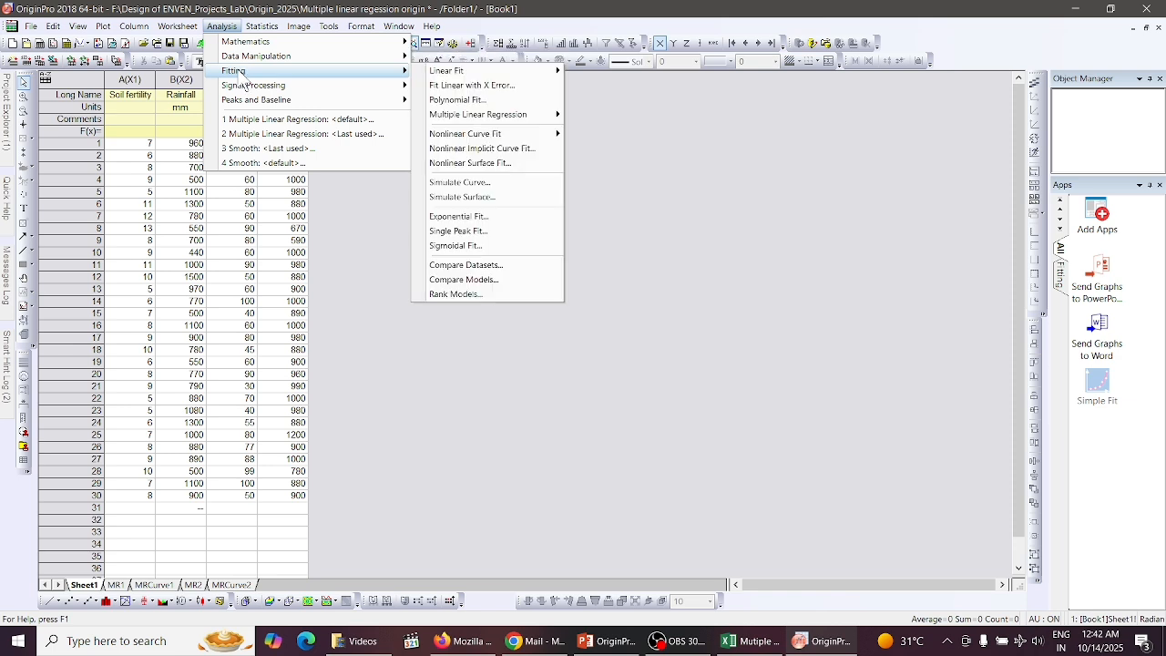
pyautogui.moveTo(528, 114)
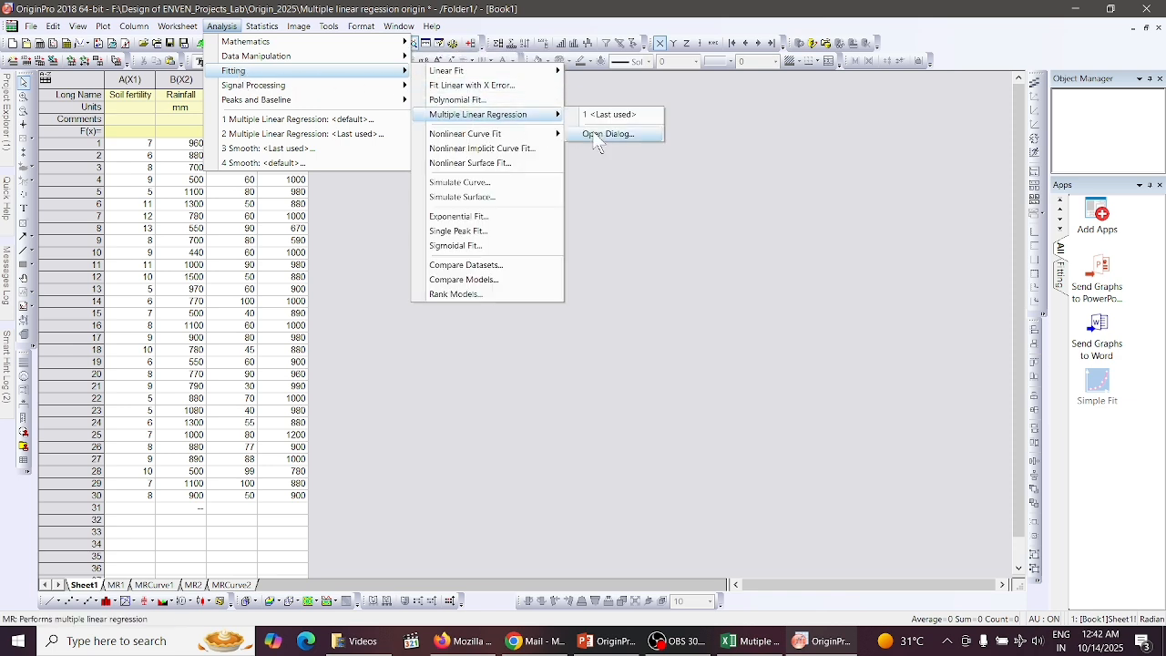
pyautogui.click(597, 134)
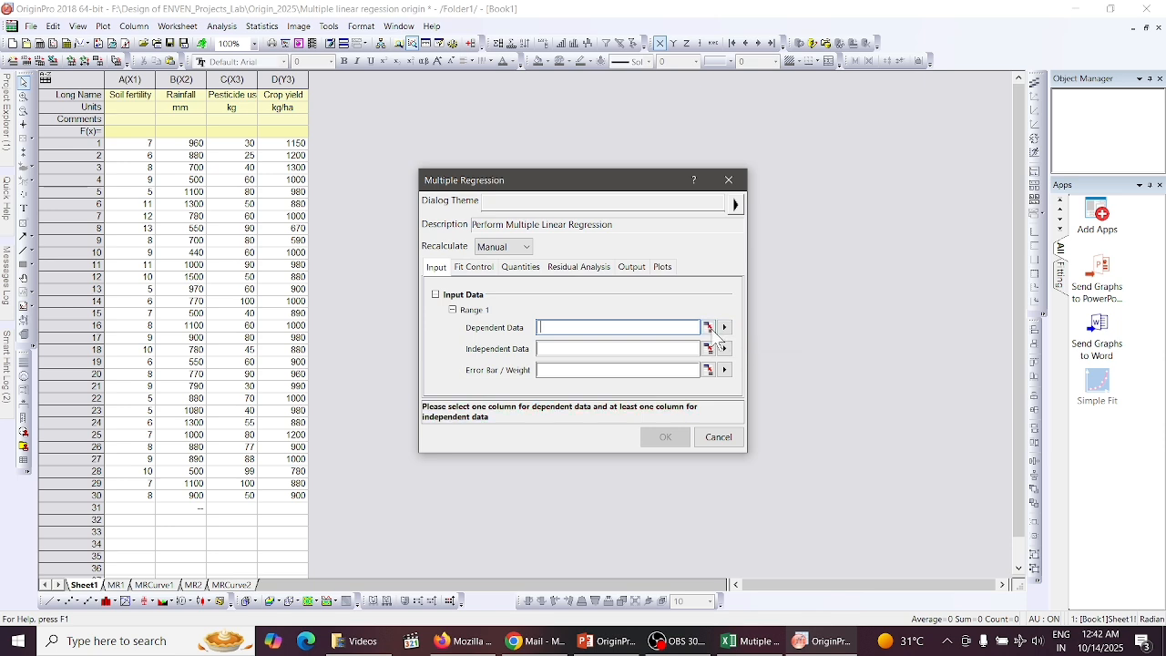
# Assign the crop yield column D as dependent data and columns A to C, soil fertility through pesticide usage, as independent data
pyautogui.click(710, 329)
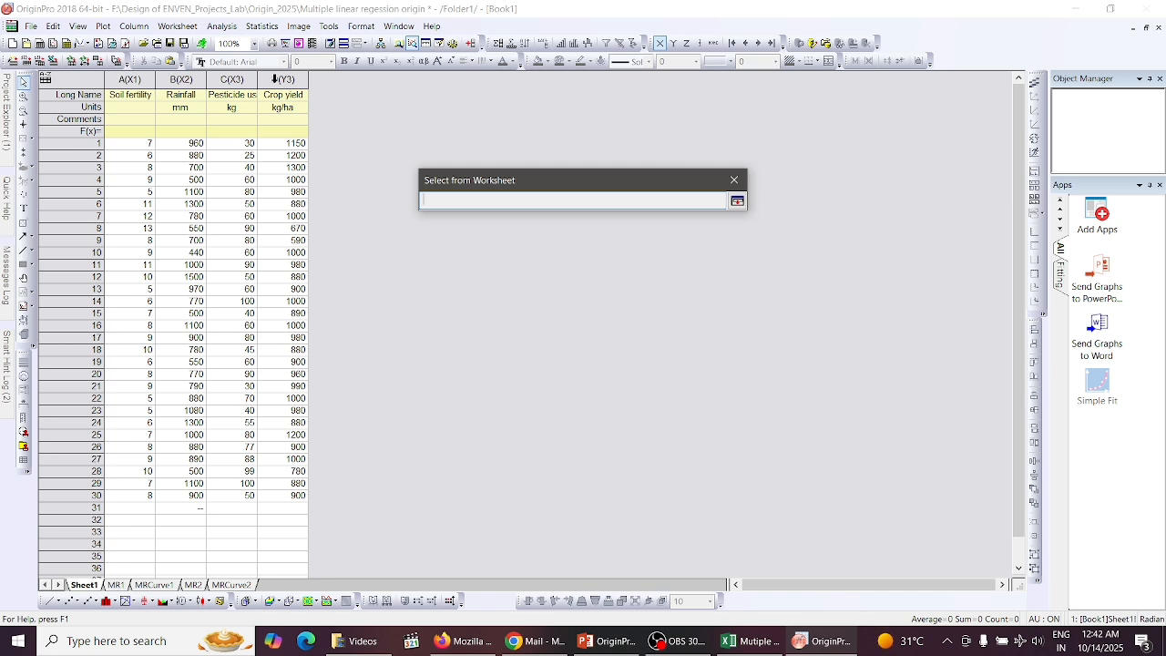
pyautogui.click(274, 80)
pyautogui.click(738, 200)
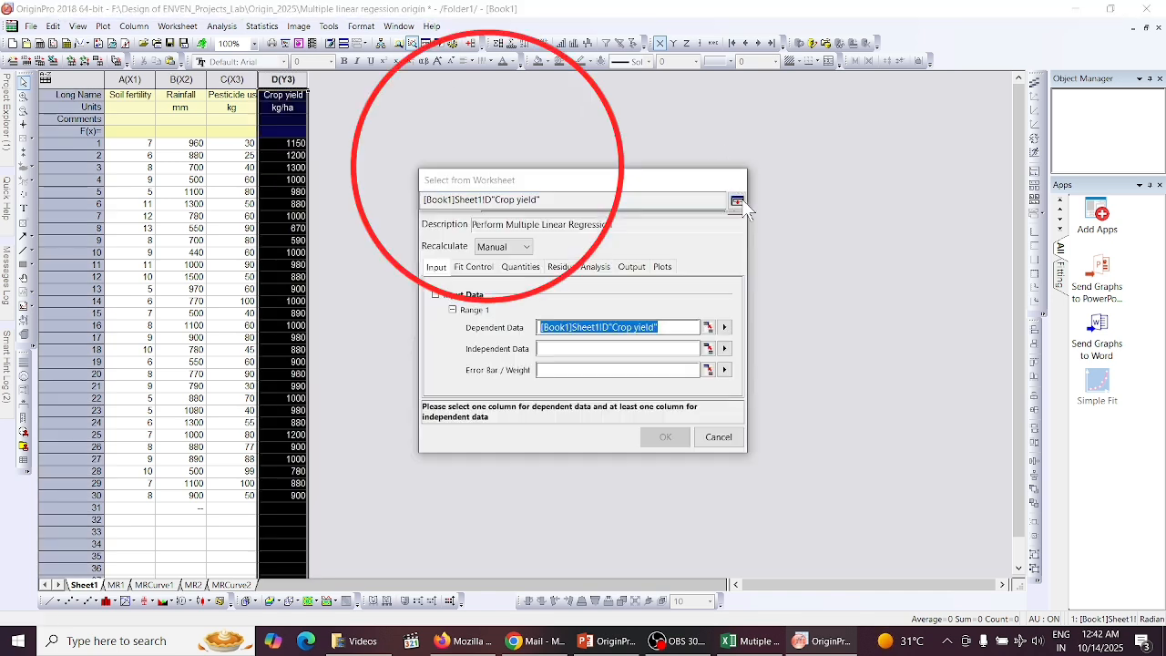
pyautogui.click(709, 348)
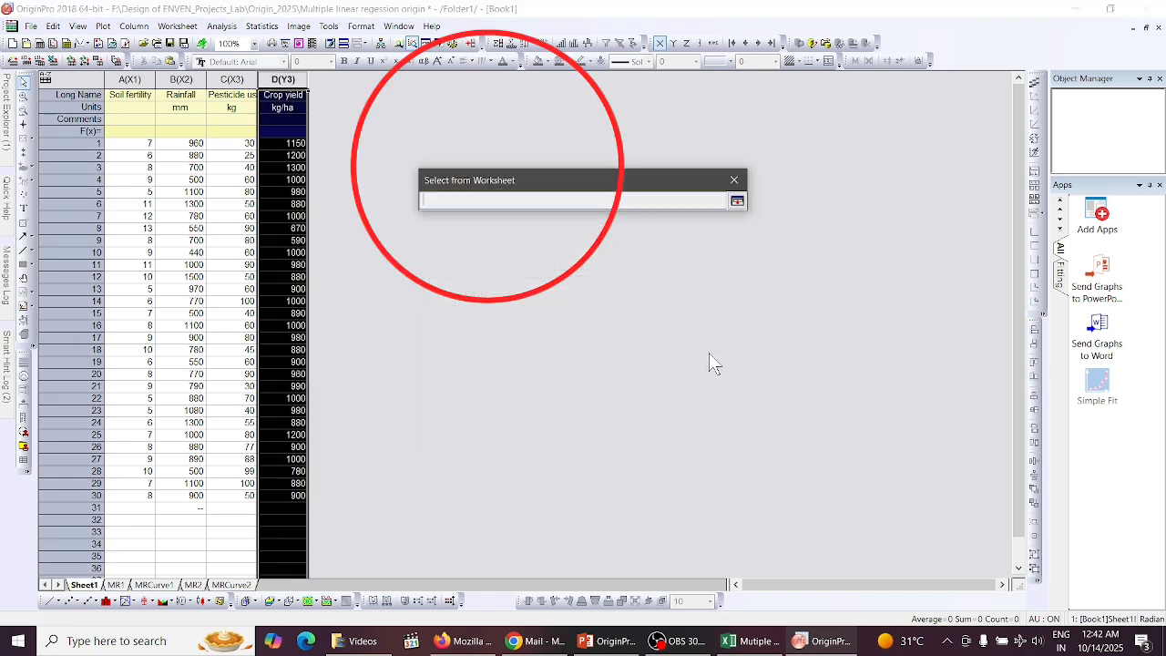
pyautogui.moveTo(119, 79); pyautogui.dragTo(215, 80)
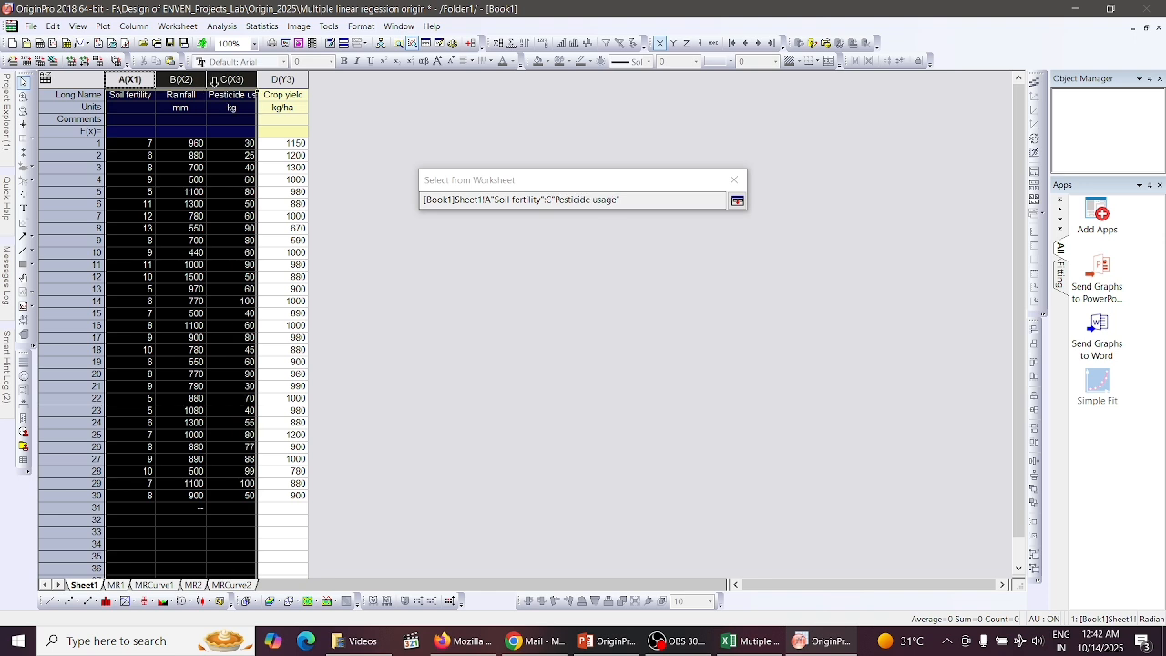
pyautogui.click(738, 201)
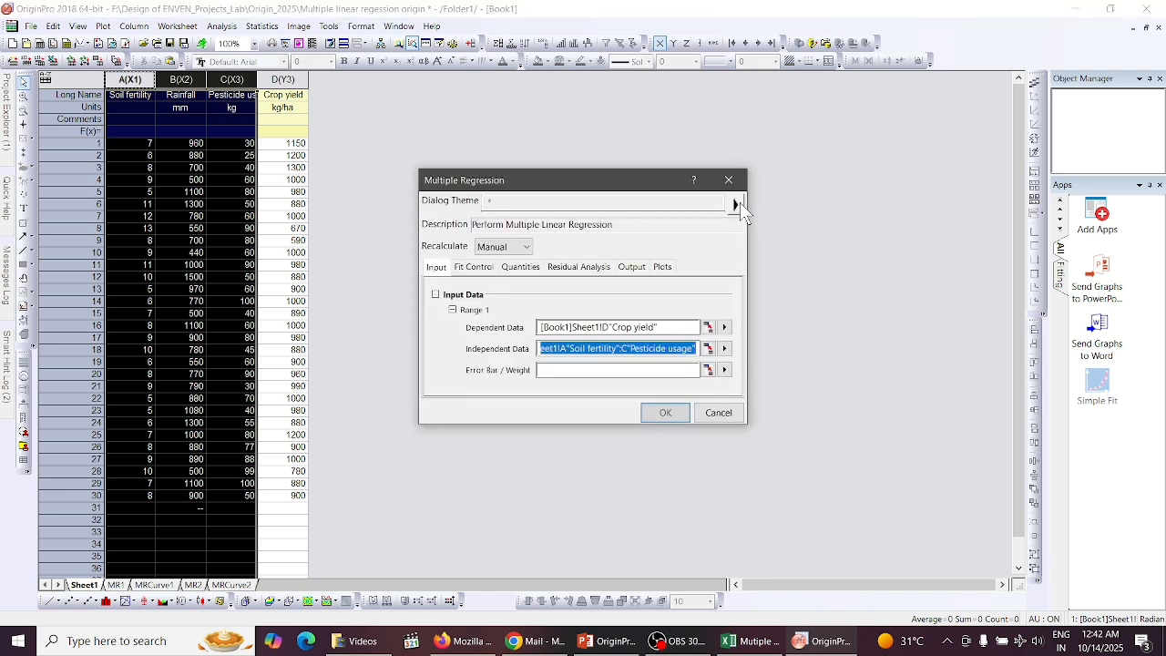
# Review the fit control, quantities, residual analysis, output and plot settings, then run the regression and switch to its report sheet
pyautogui.click(468, 270)
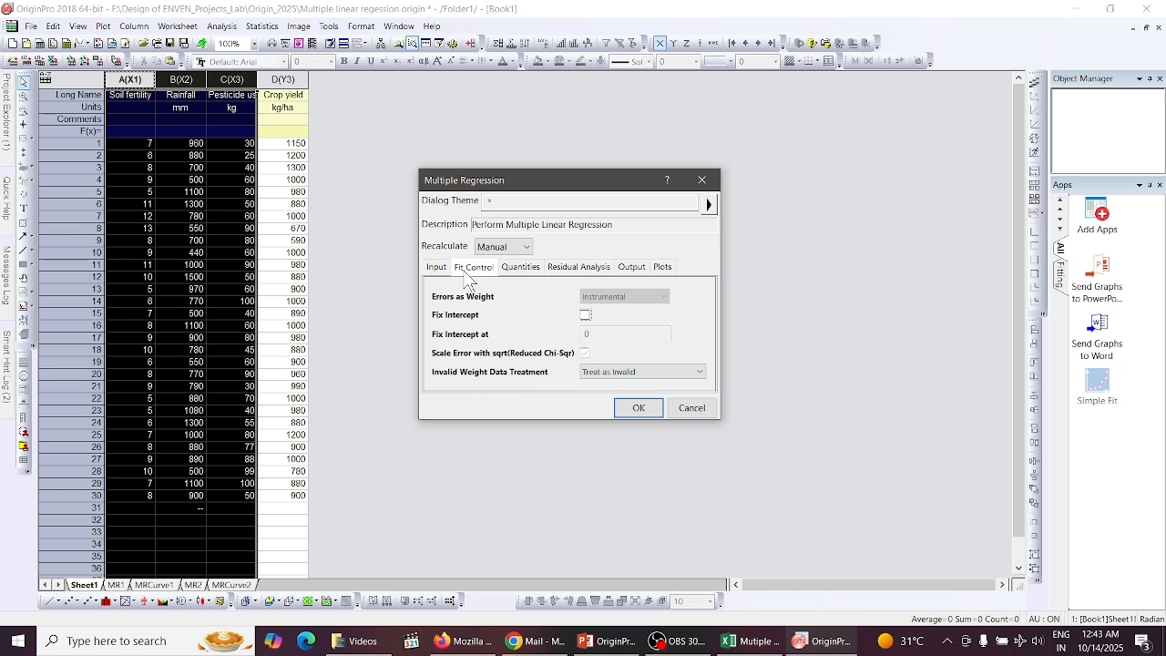
pyautogui.click(508, 275)
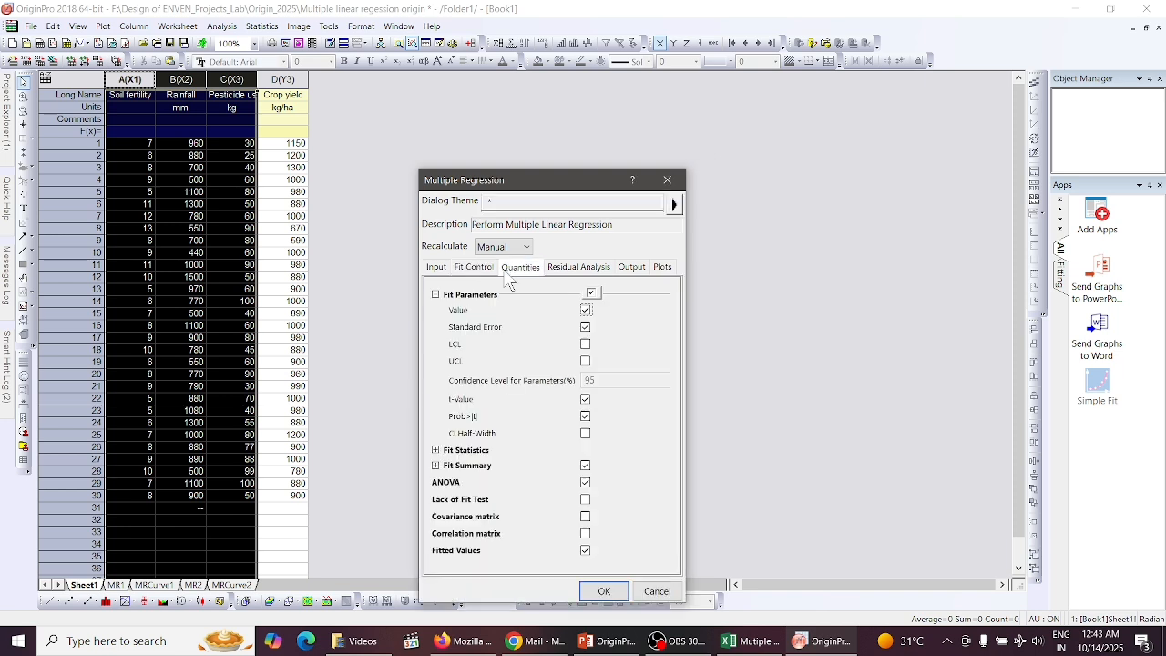
pyautogui.click(563, 273)
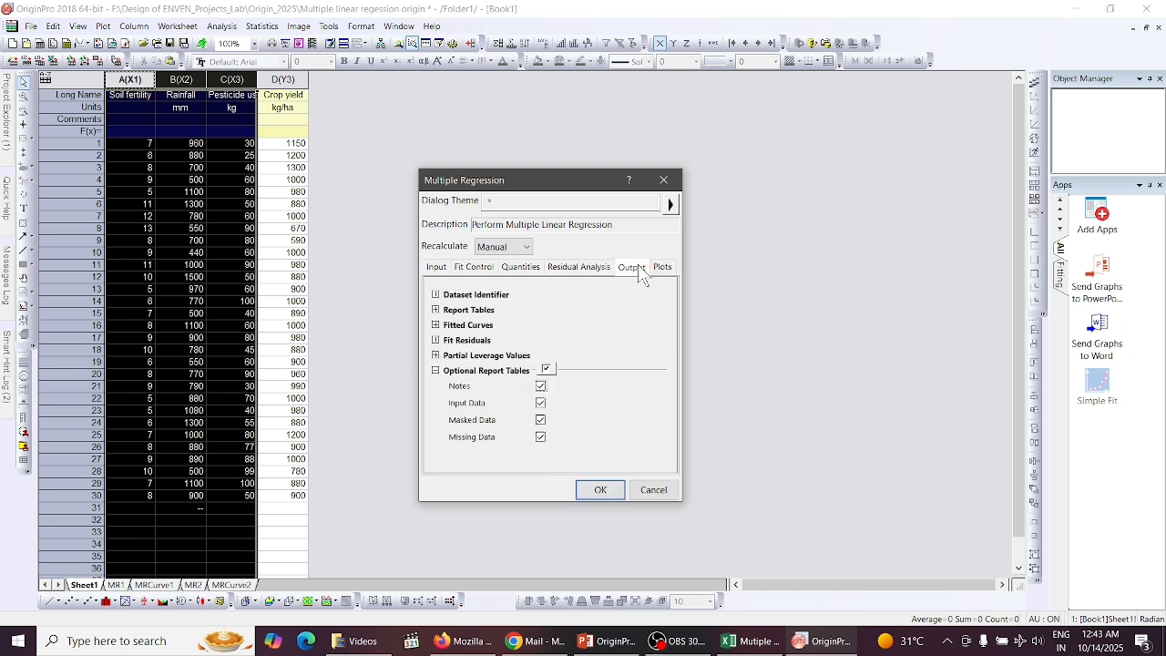
pyautogui.click(663, 268)
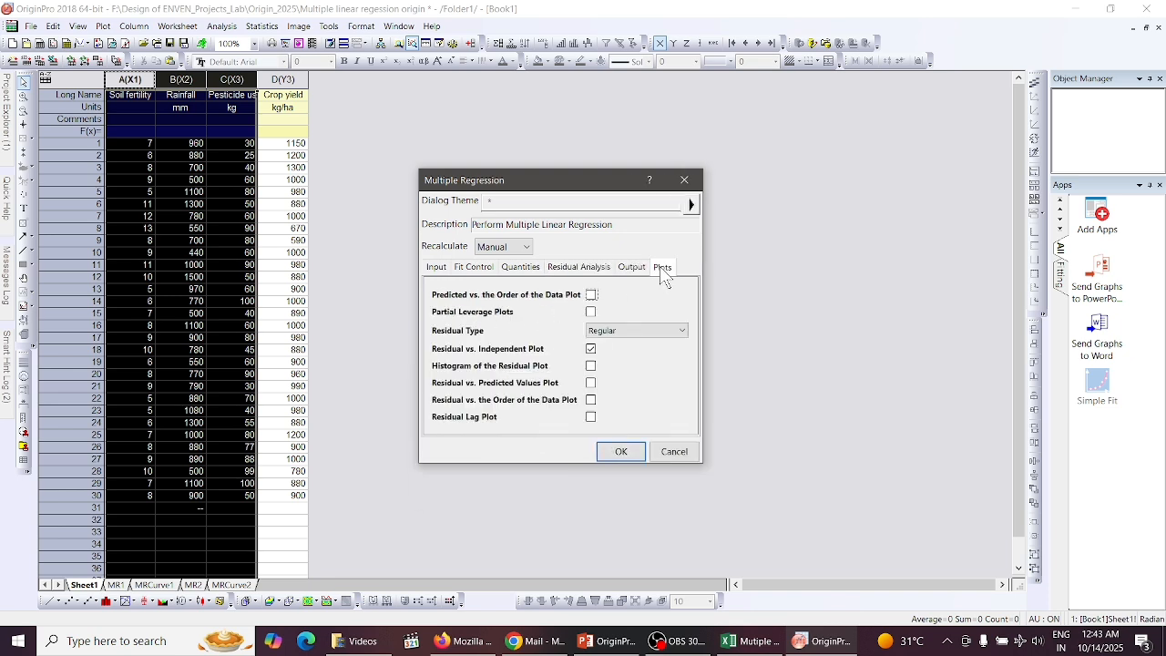
pyautogui.click(620, 451)
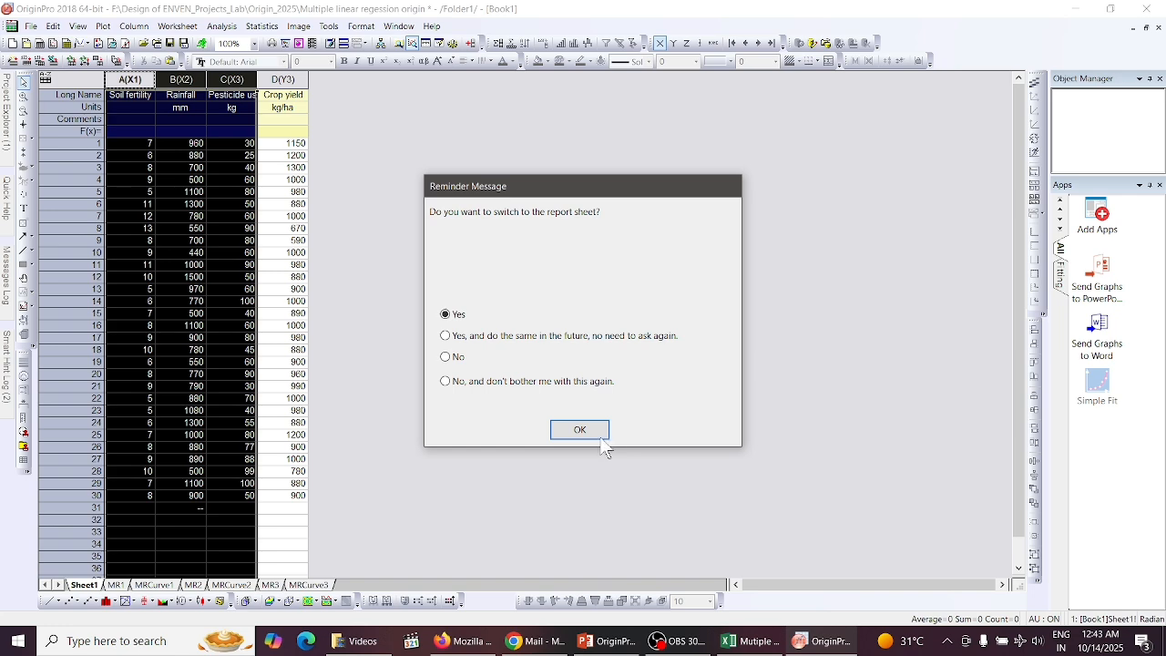
pyautogui.click(589, 431)
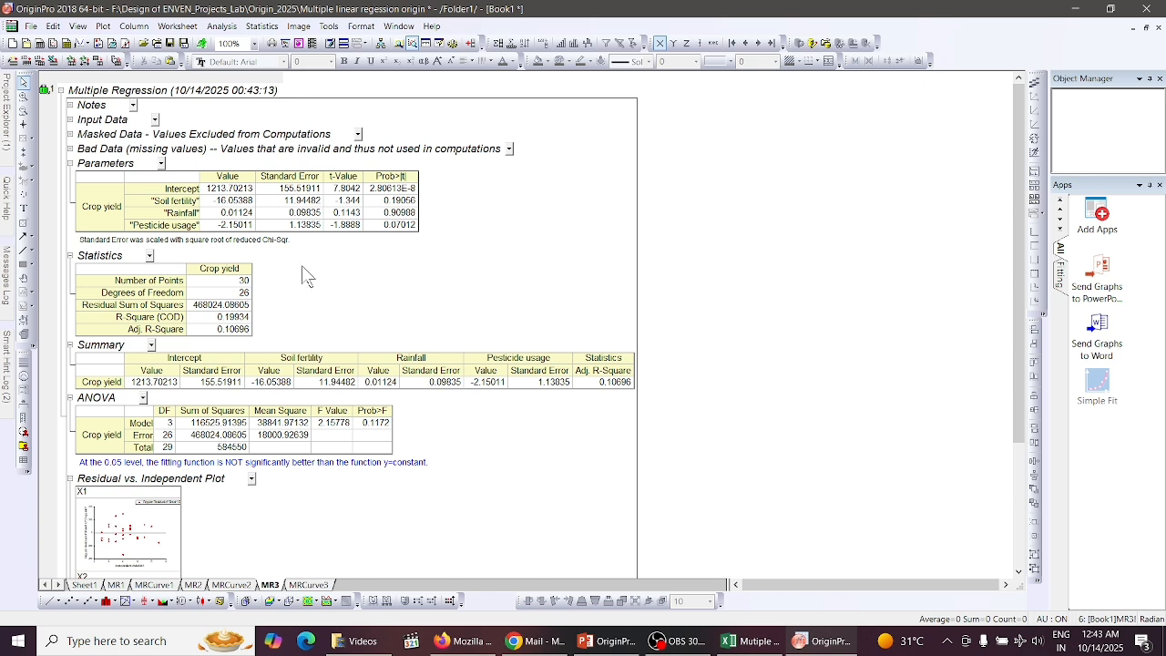
# Examine the parameter coefficients, fit statistics and summary values for crop yield in the regression report
pyautogui.click(234, 199)
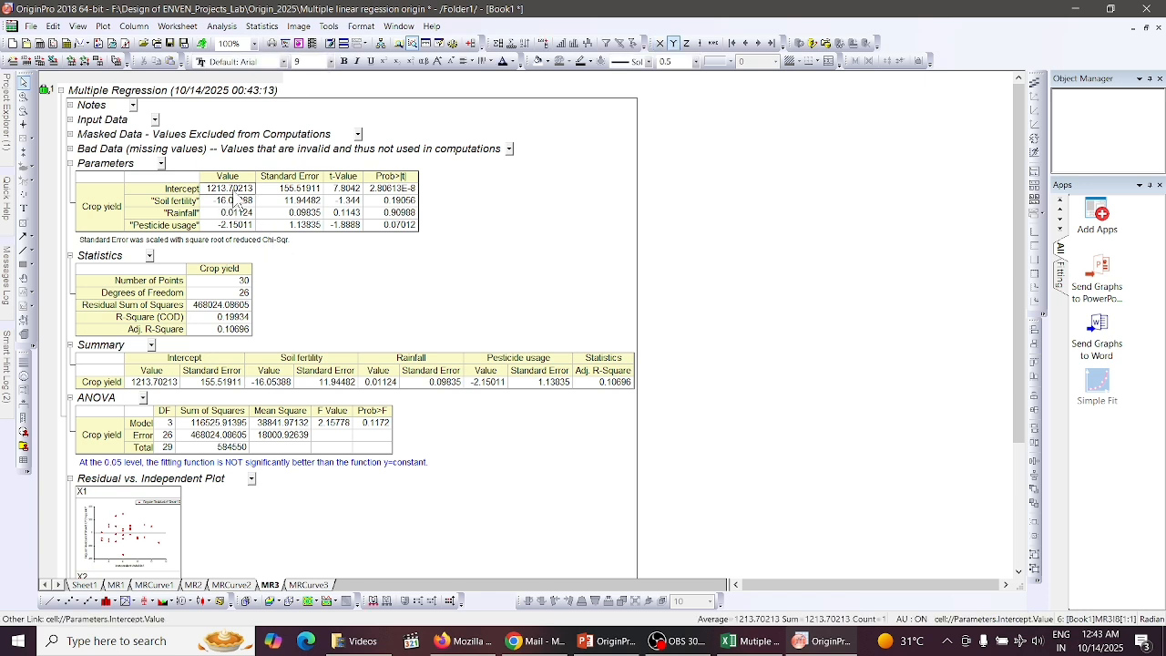
pyautogui.click(241, 224)
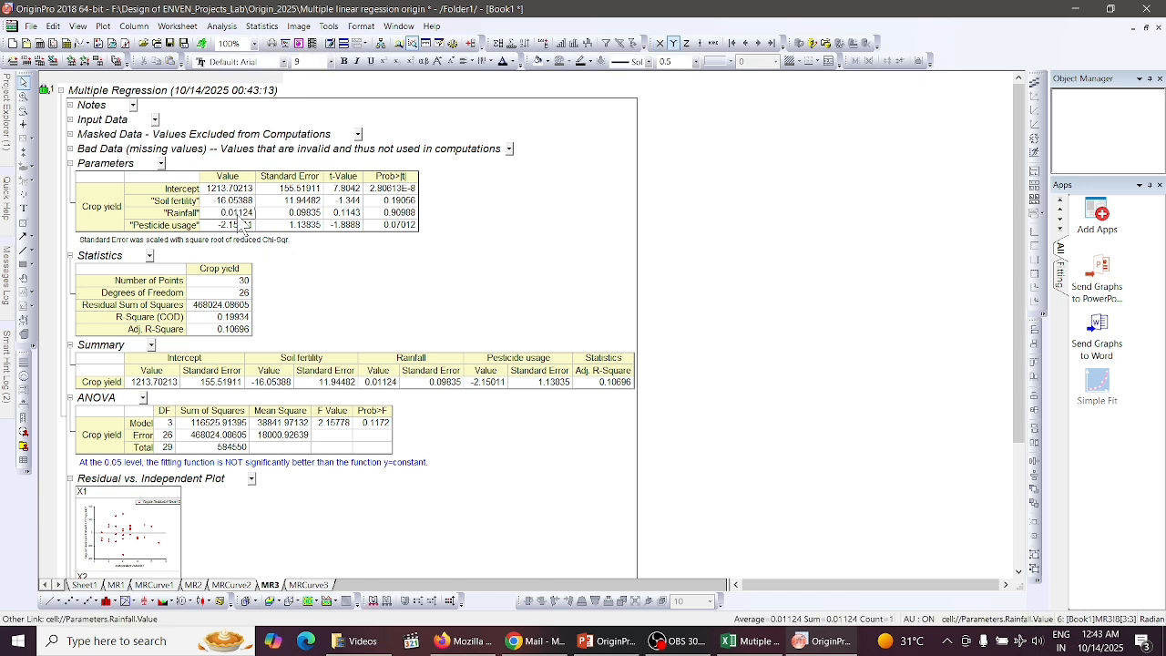
pyautogui.click(227, 283)
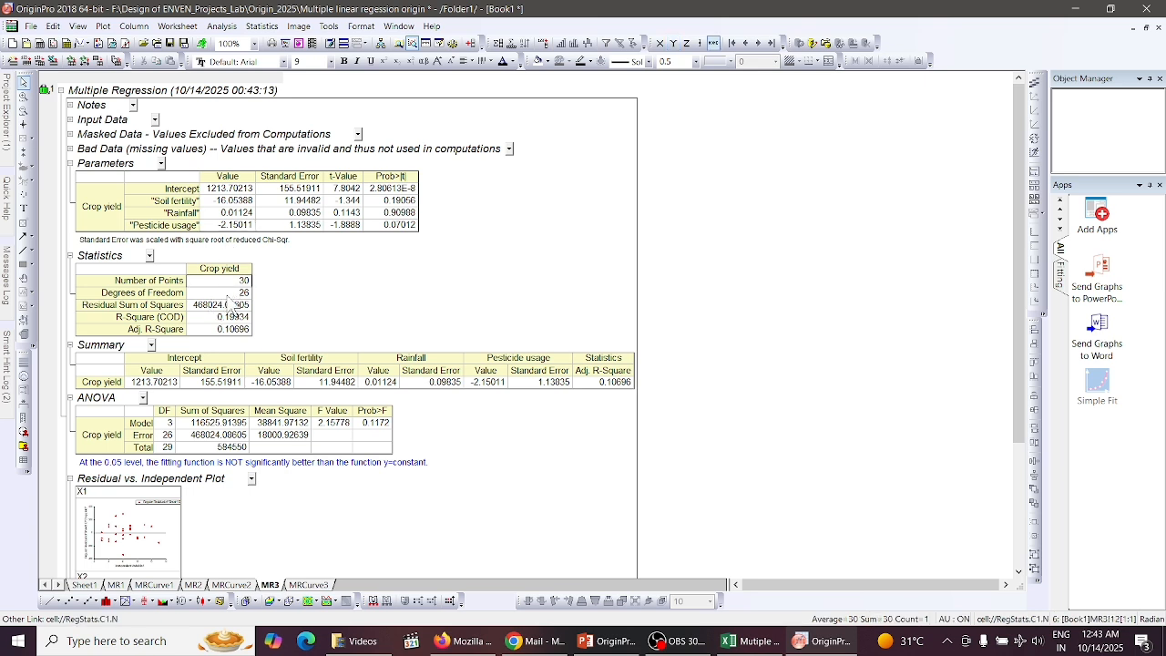
pyautogui.click(228, 295)
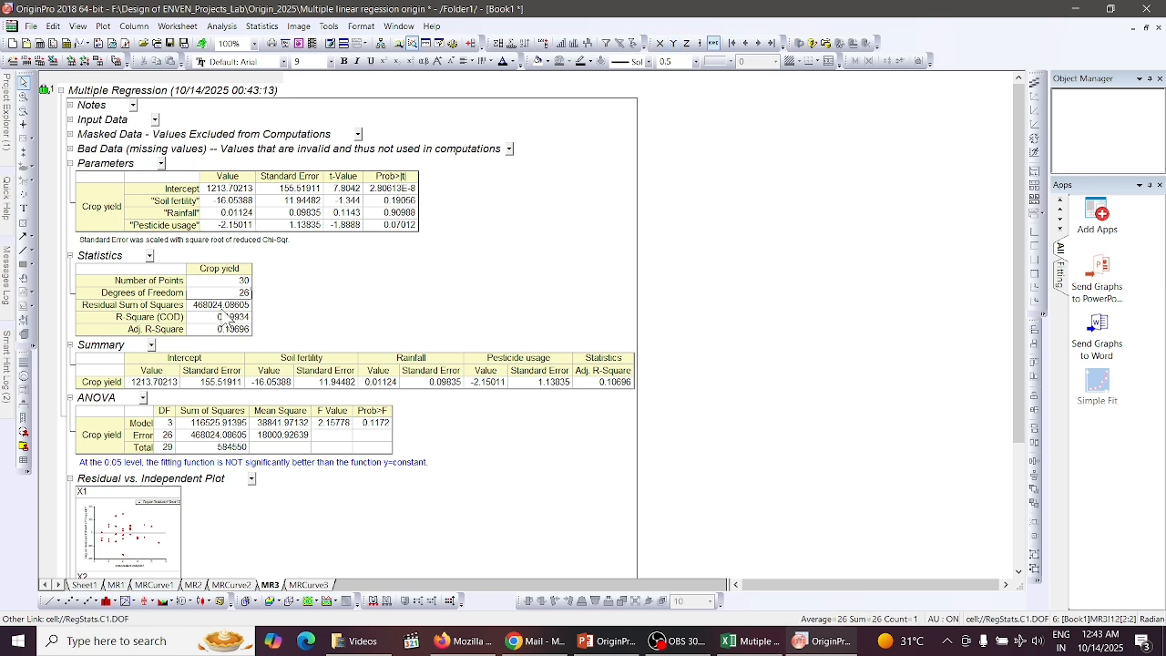
pyautogui.click(224, 308)
pyautogui.click(228, 317)
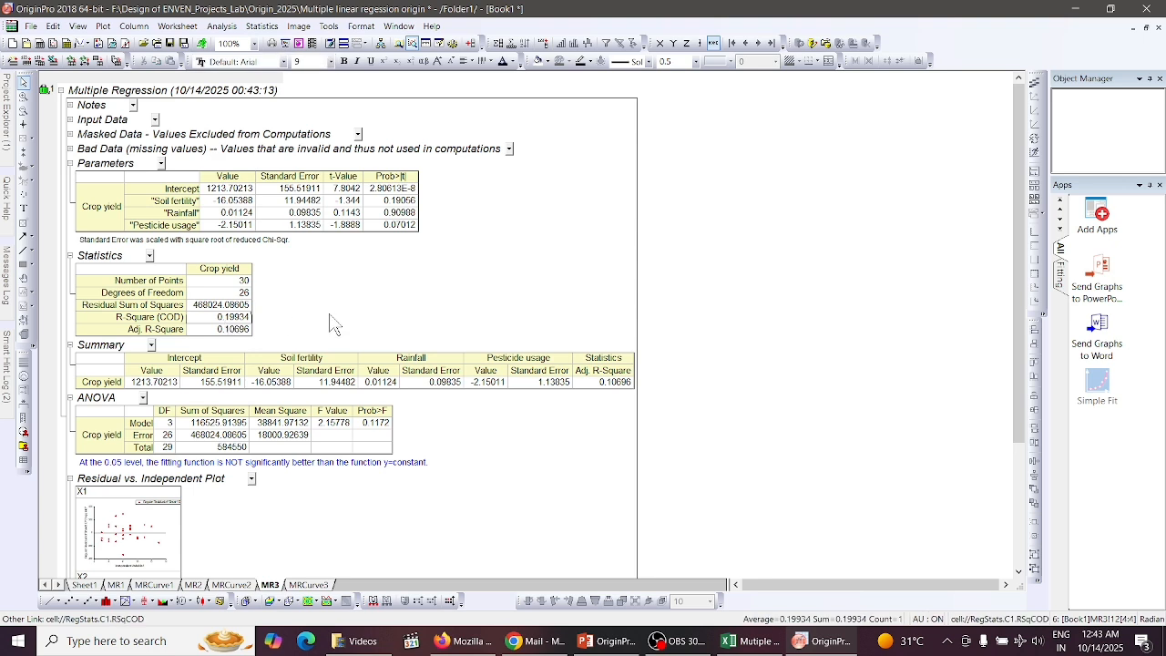
pyautogui.click(172, 382)
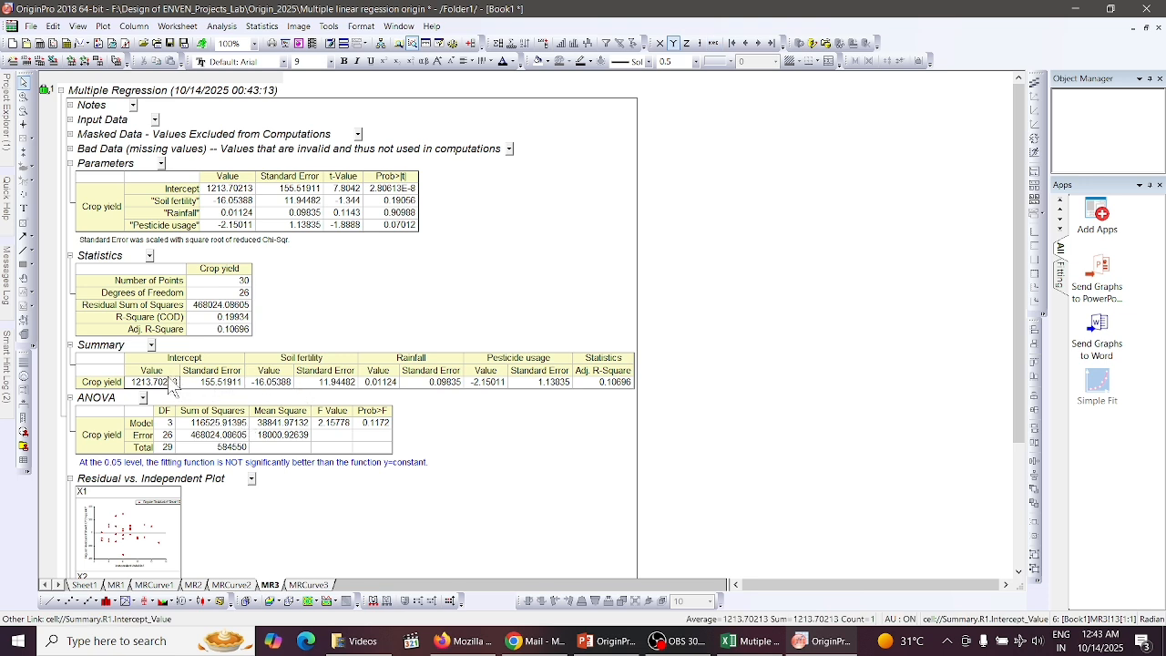
pyautogui.click(492, 293)
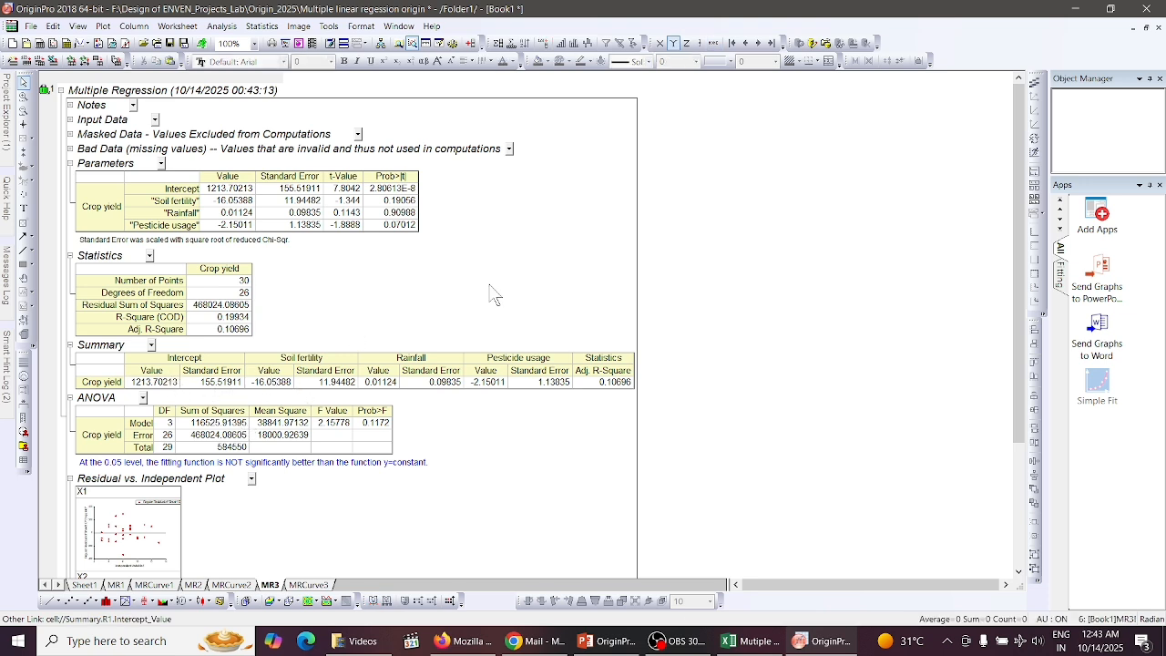
pyautogui.click(492, 294)
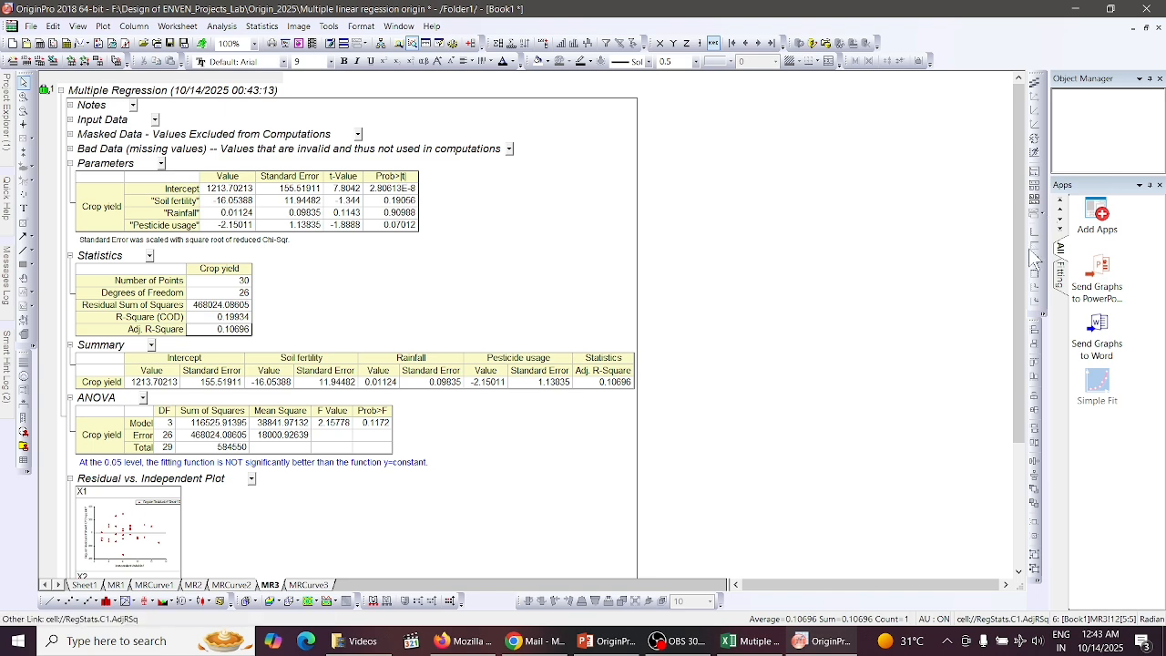
# Open the X1 Residual vs. Independent plot from the report as a full graph and reveal the project's folder contents
pyautogui.moveTo(1021, 259); pyautogui.dragTo(1033, 392)
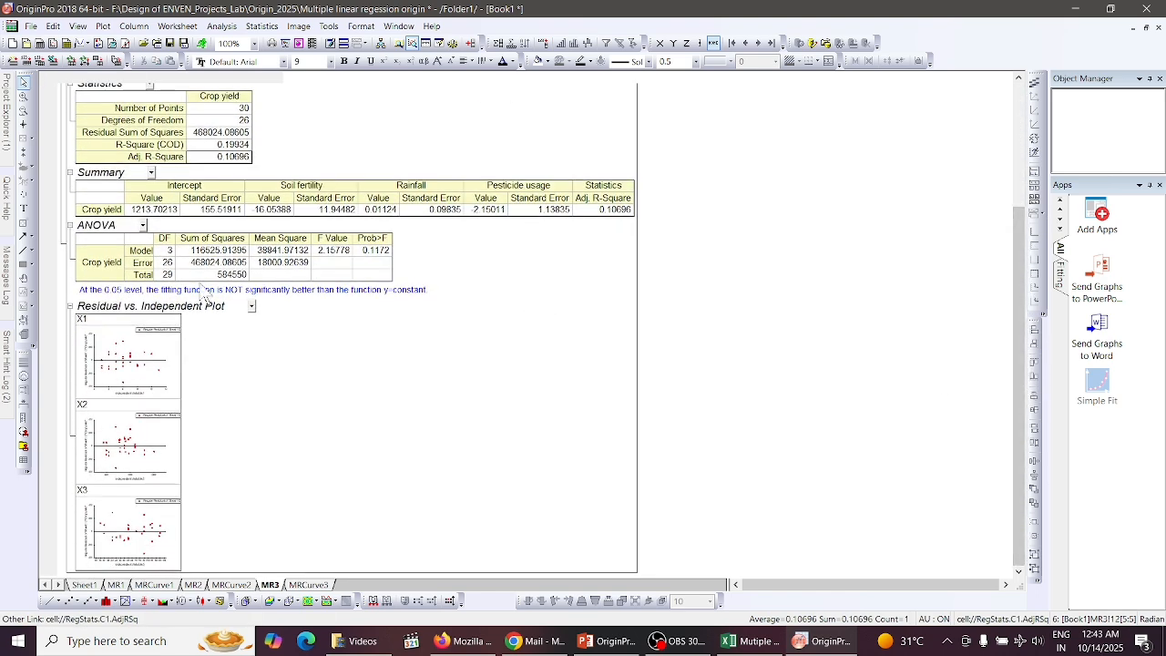
pyautogui.doubleClick(148, 355)
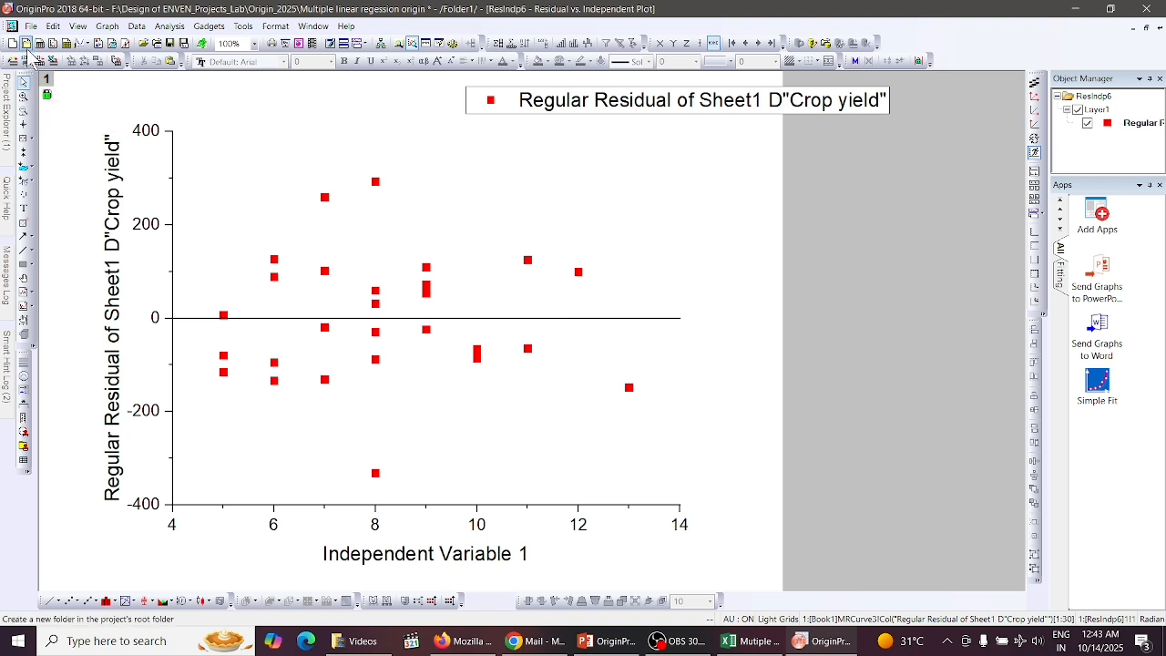
pyautogui.moveTo(7, 114)
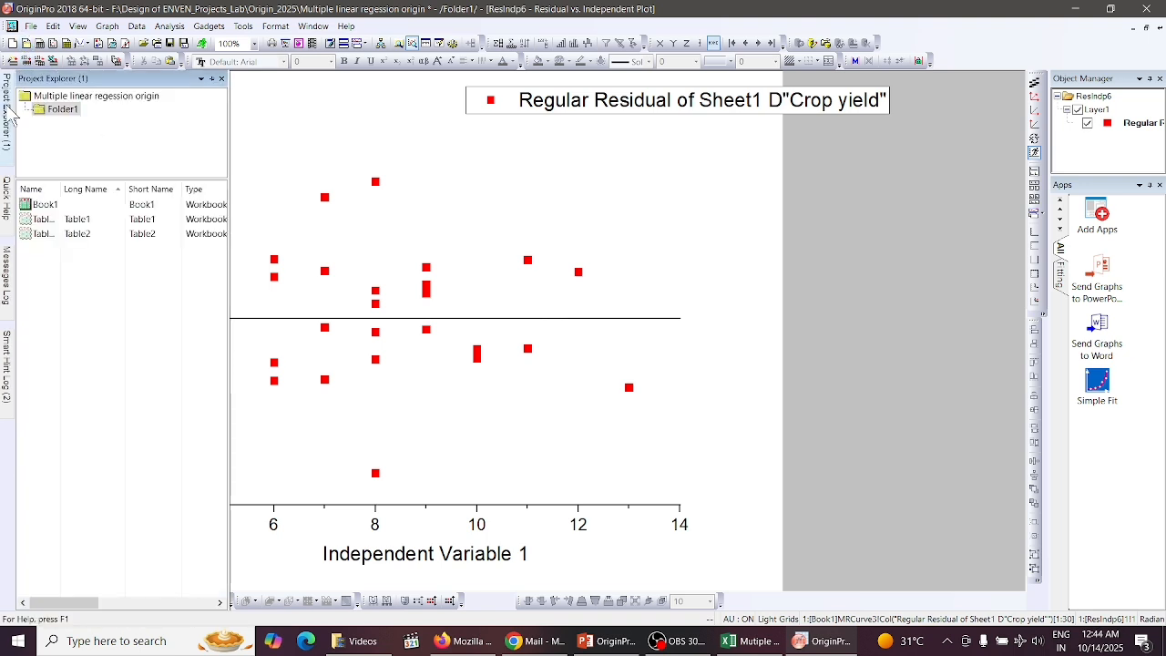
# View the X2 Residual vs. Independent plot from the Book1 regression report as a full graph and return to the report
pyautogui.doubleClick(55, 209)
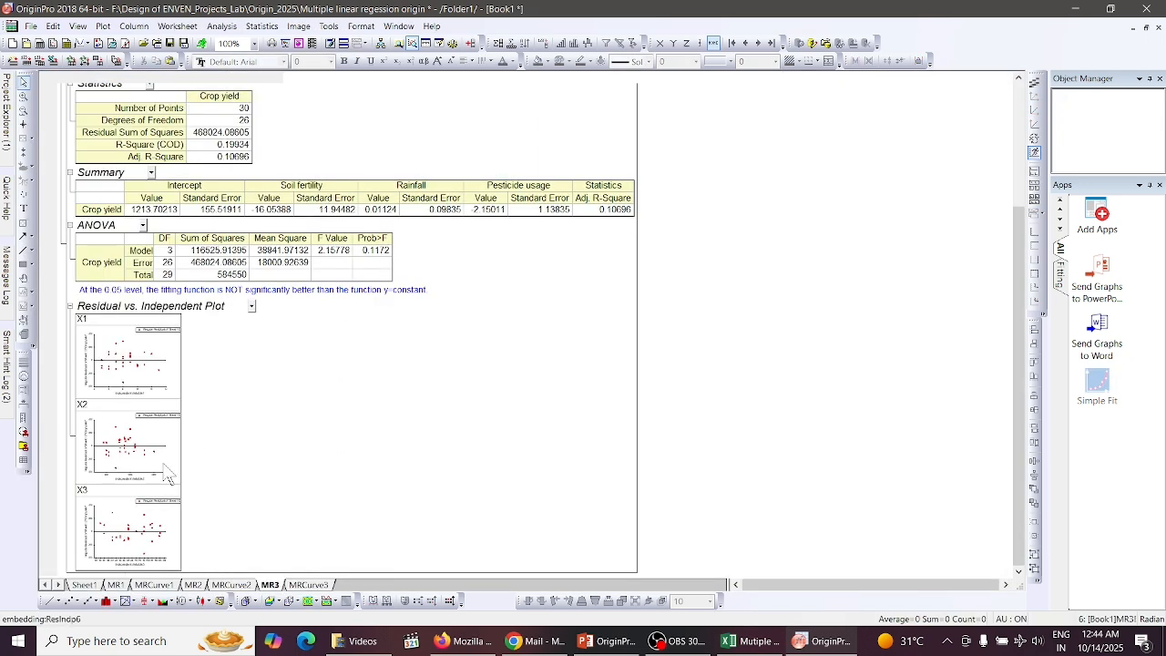
pyautogui.doubleClick(133, 479)
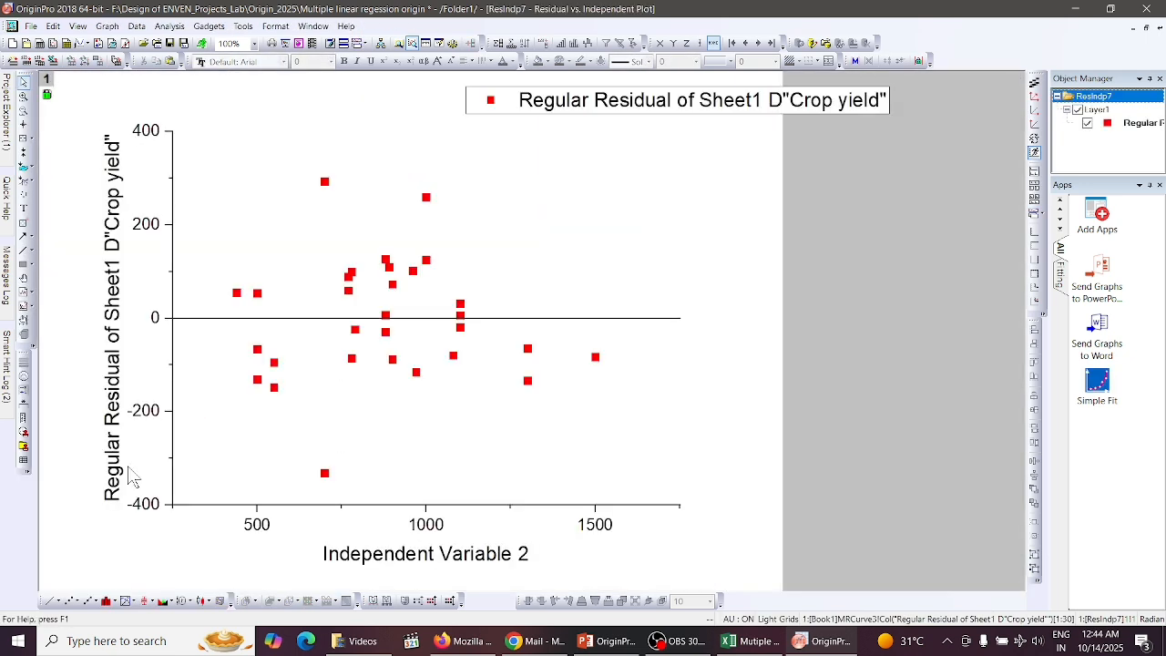
pyautogui.moveTo(8, 139)
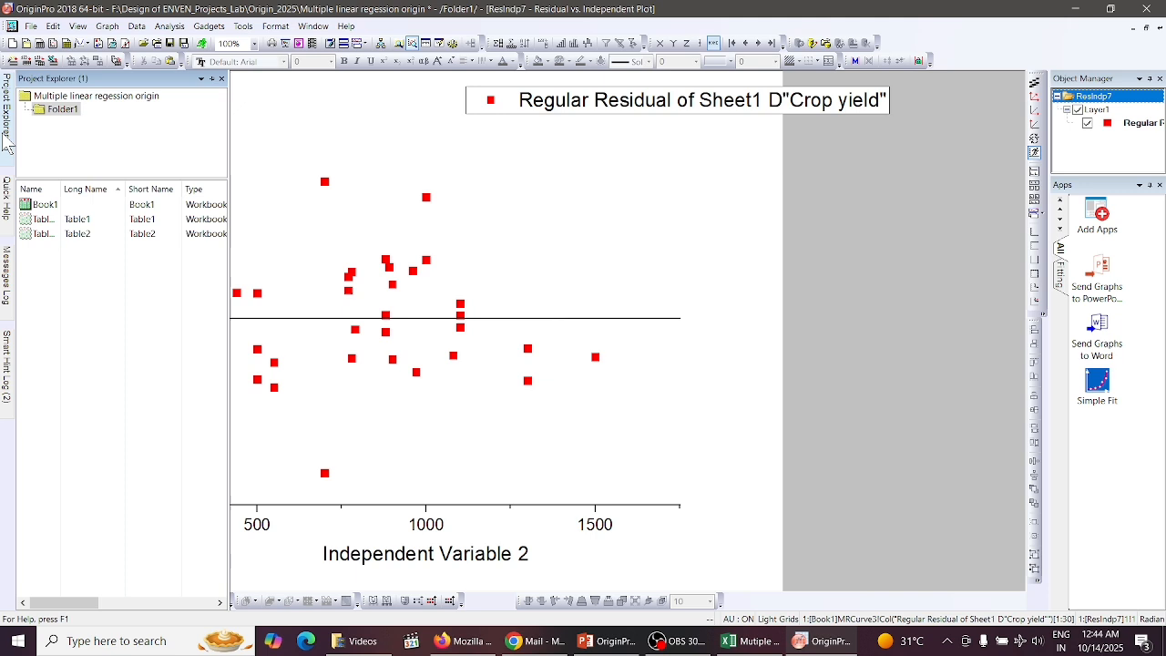
pyautogui.doubleClick(41, 205)
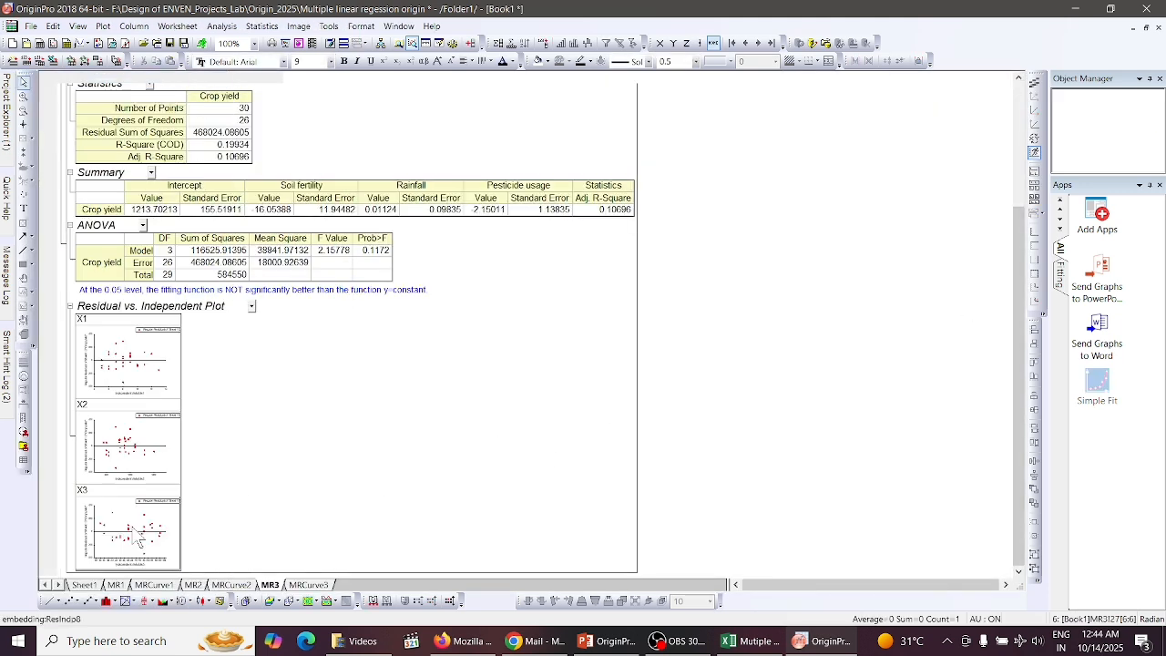
# View the X3 Residual vs. Independent plot as a full graph and go back to the Book1 workbook's regression report
pyautogui.doubleClick(138, 538)
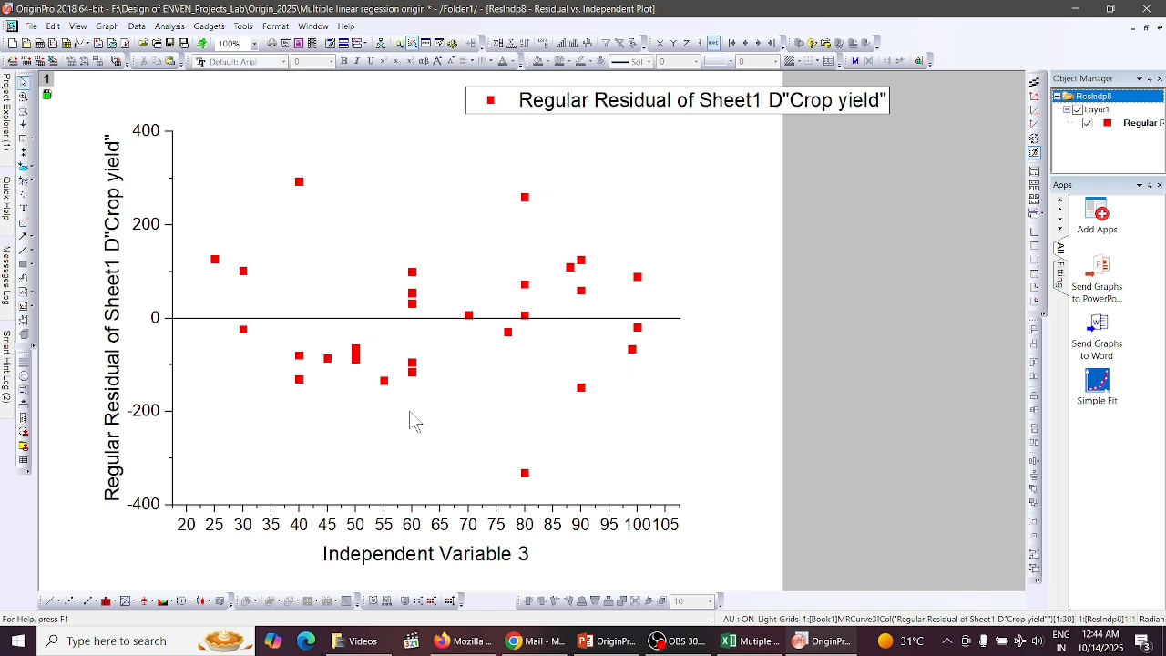
pyautogui.moveTo(7, 109)
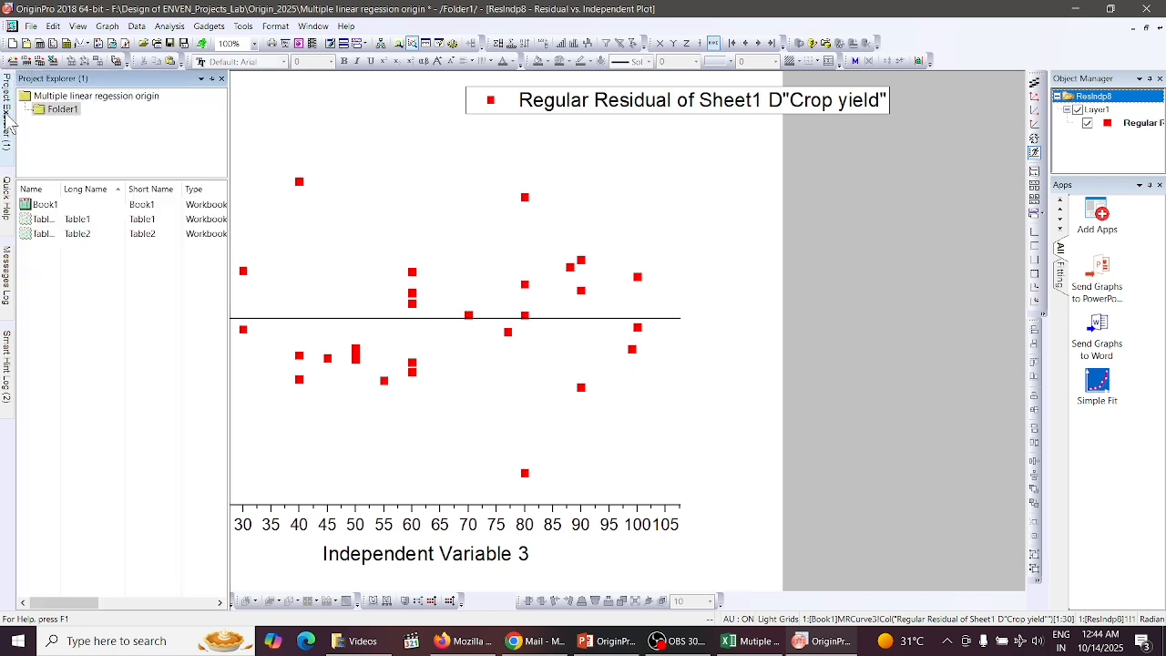
pyautogui.doubleClick(60, 204)
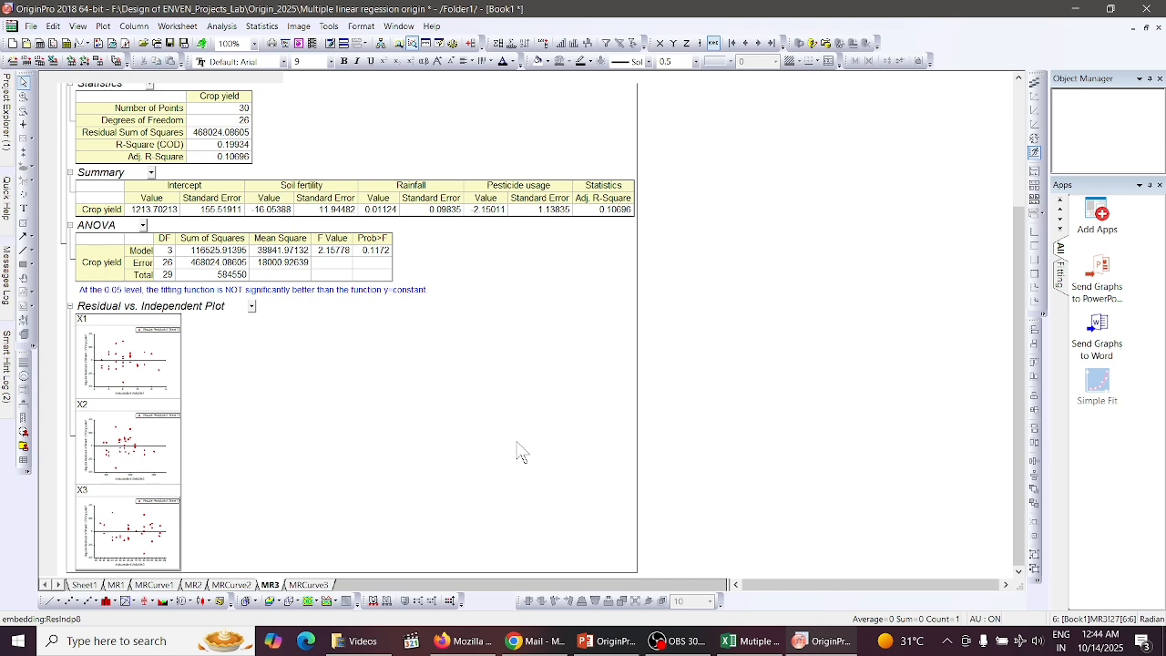
pyautogui.click(670, 642)
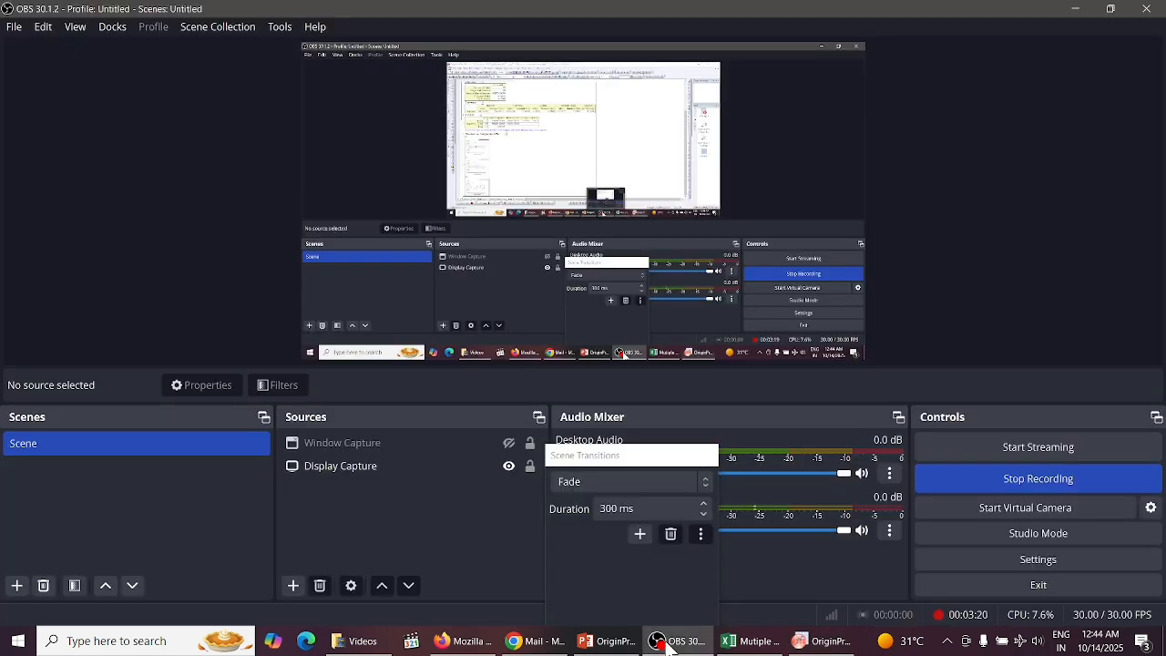